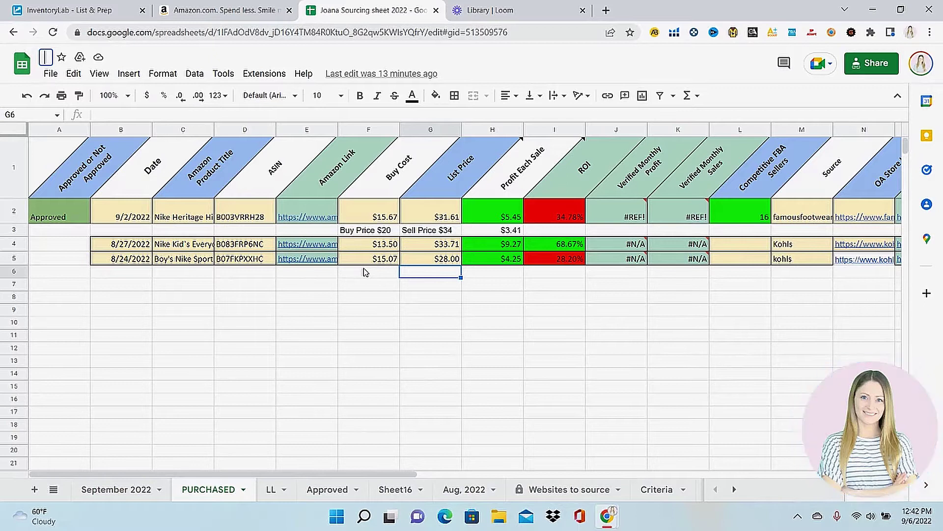
- Open the Amazon page of the Nike kids' crew socks from row 4, choose size Medium and copy its ASIN
click(311, 249)
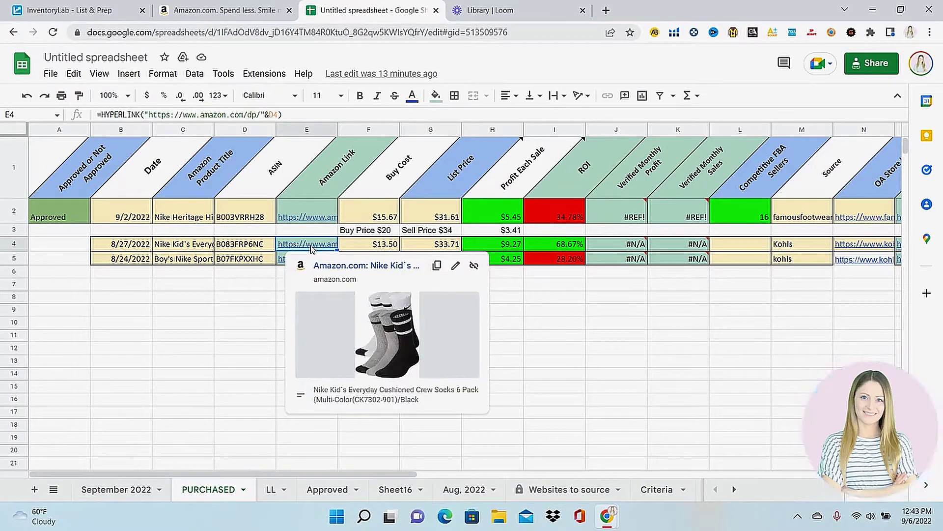
click(334, 266)
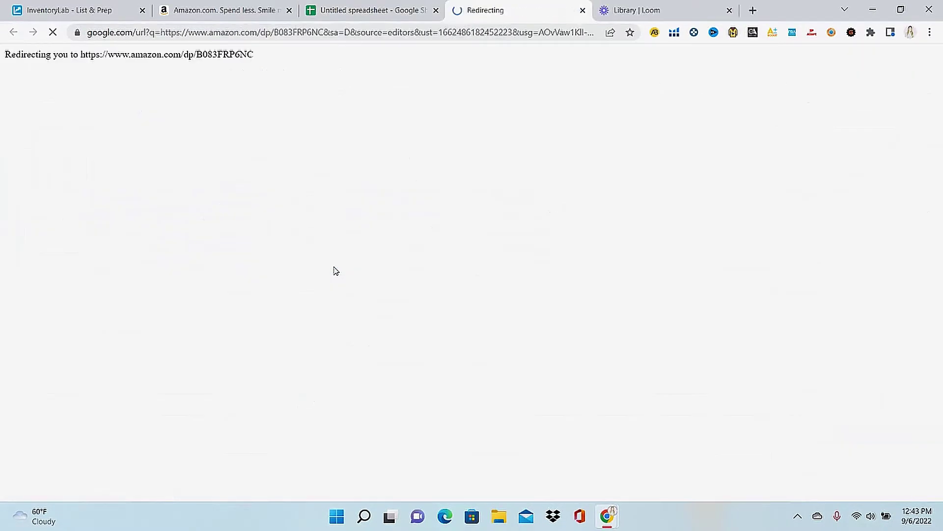
click(529, 362)
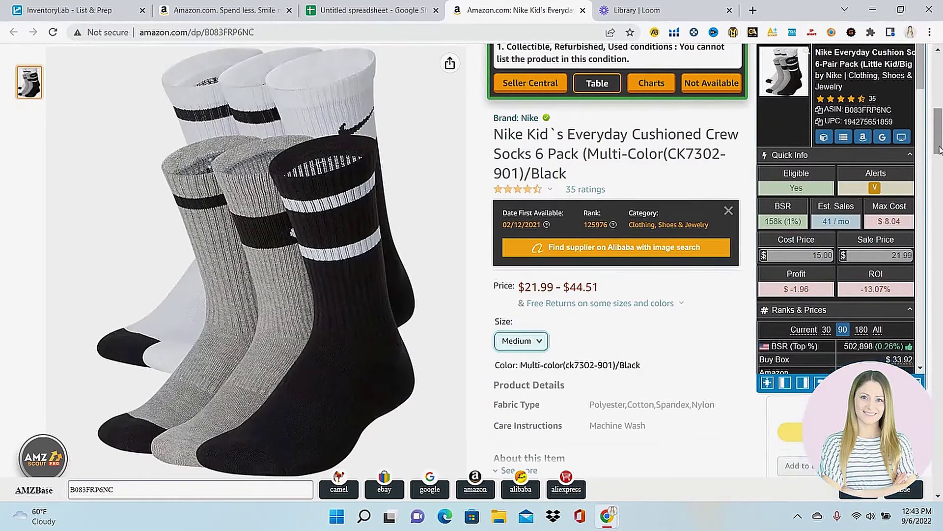
drag(940, 150, 942, 113)
drag(612, 168, 556, 170)
key(ctrl+c)
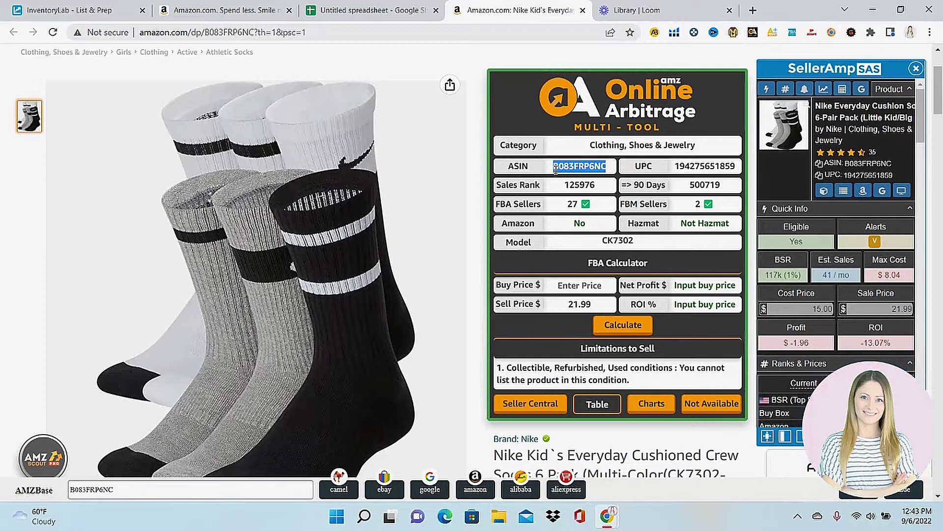
- Switch to InventoryLab and create a new listing batch under List & Prep
key(ctrl+1)
mouse_move(146, 71)
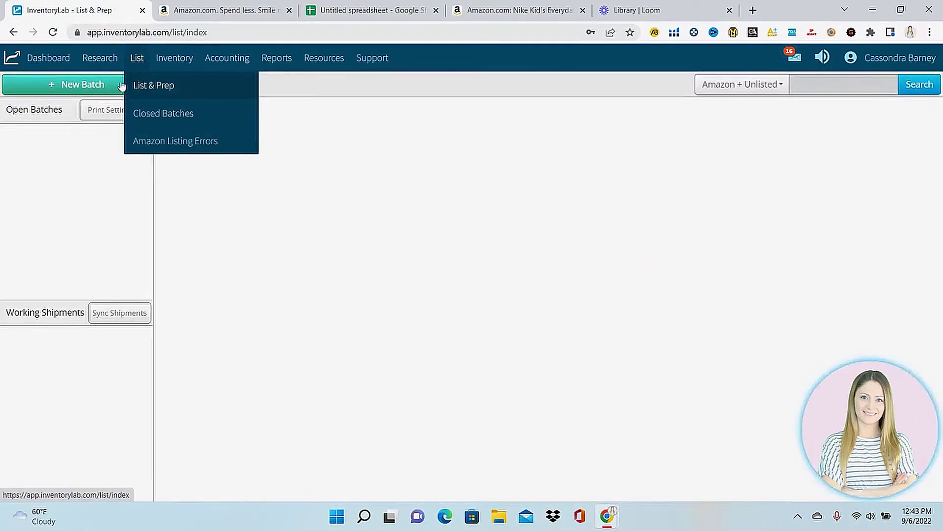
click(134, 86)
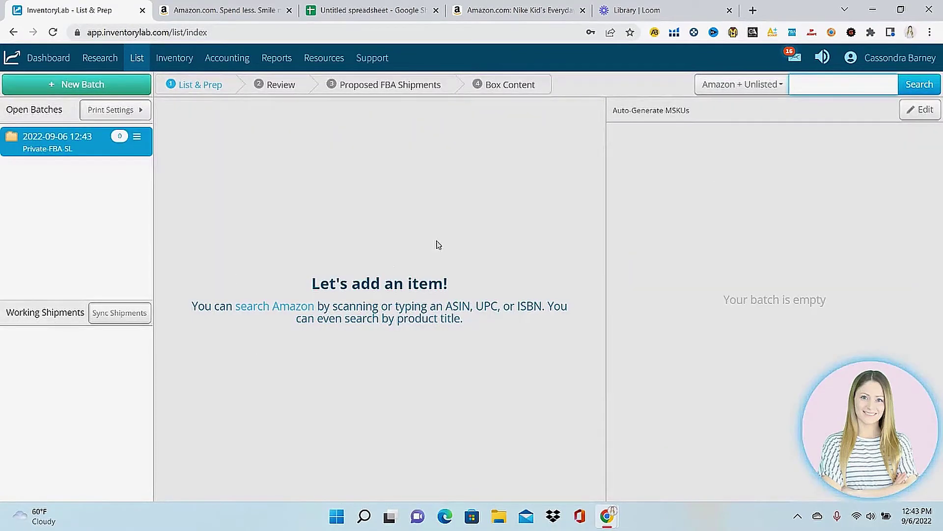
- Search for the copied ASIN B083FRP6NC and select the matching Nike Everyday Cushion Socks 6-Pair Pack
click(837, 84)
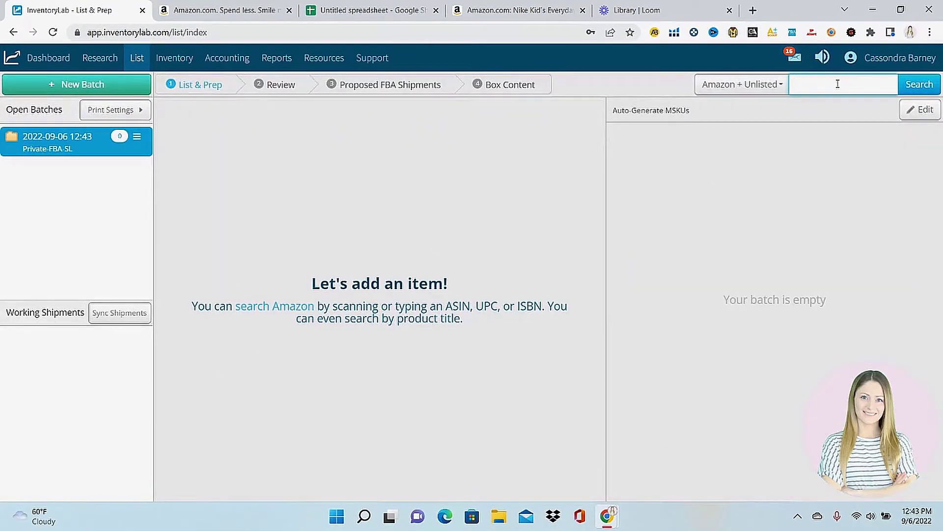
key(ctrl+v)
click(929, 87)
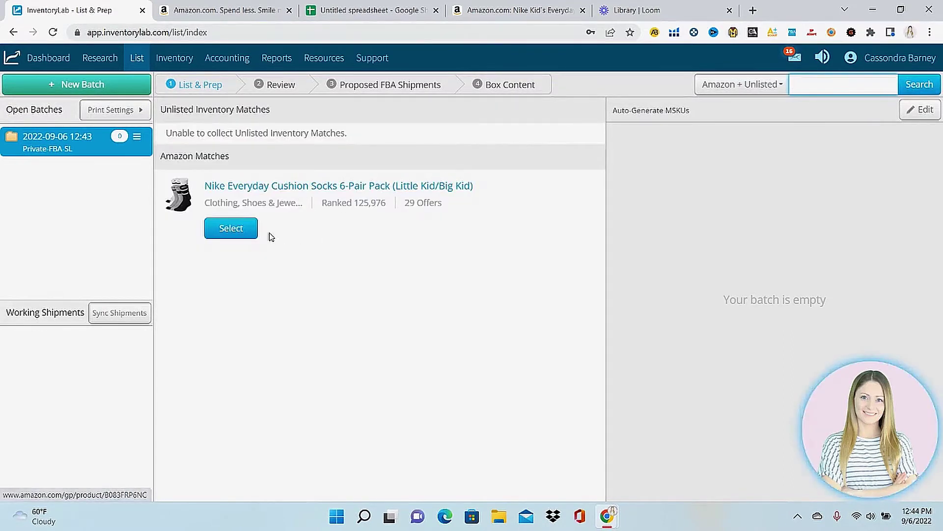
click(231, 228)
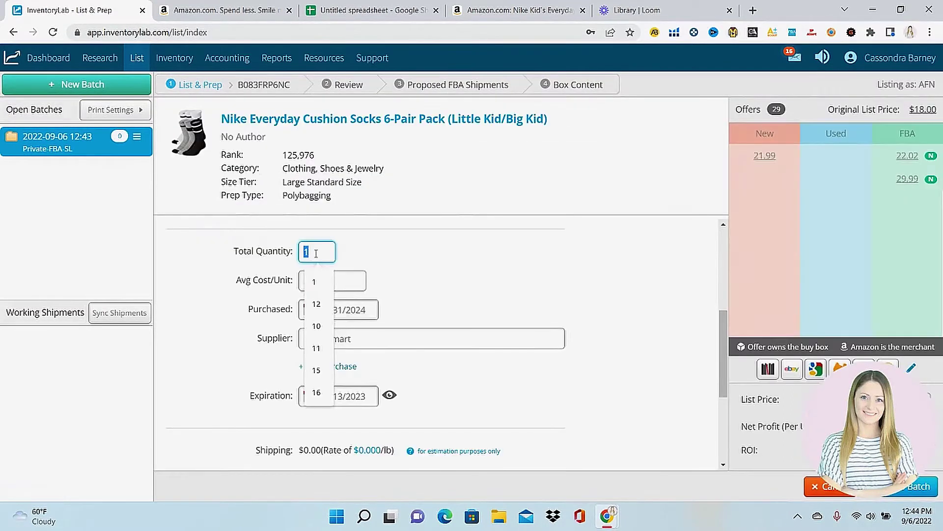
- Set the socks' total quantity to 15 and the average unit cost to 13.50, taken from the sourcing spreadsheet
key(BackSpace)
text(1)
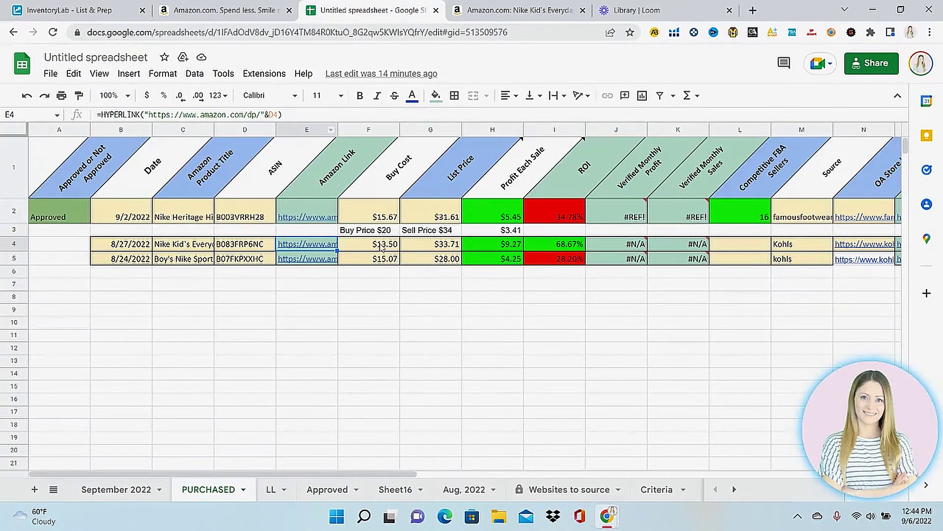
click(384, 248)
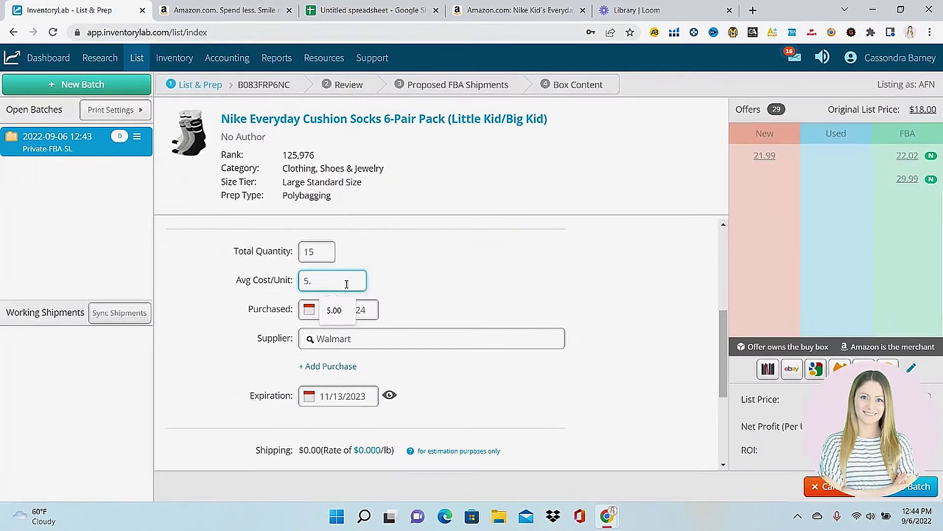
key(BackSpace)
text(13.5)
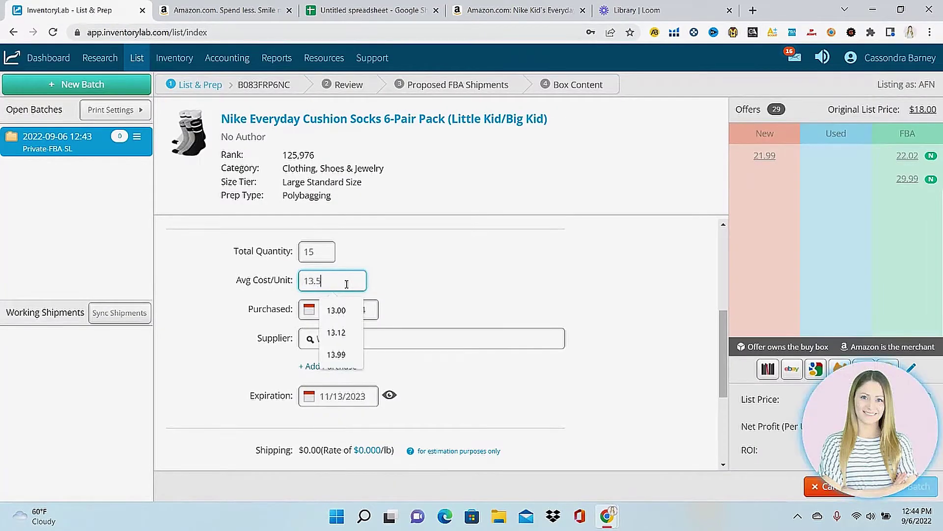
text(0)
key(Tab)
- Set the socks' purchase date to 08/27/2024 and supplier to Kohls, and disable the expiration date
drag(406, 337, 308, 339)
text(Kohls)
click(641, 275)
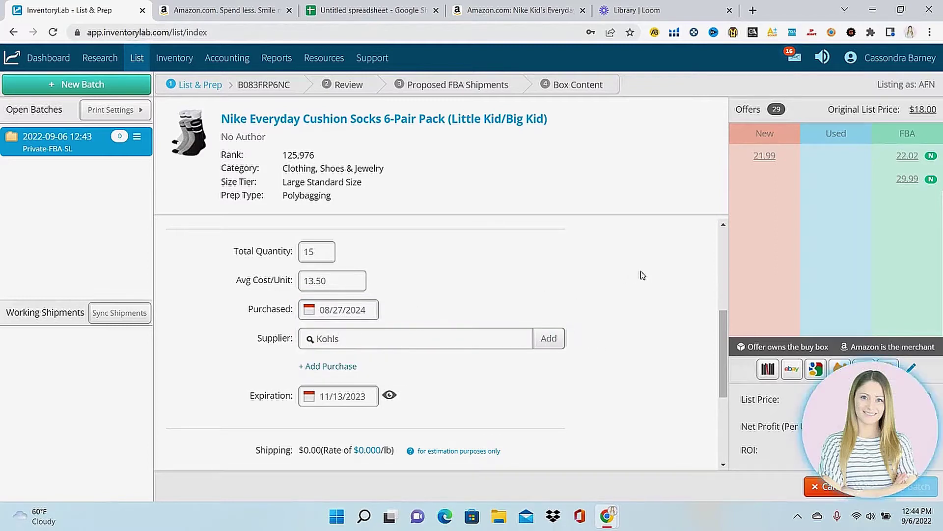
click(391, 396)
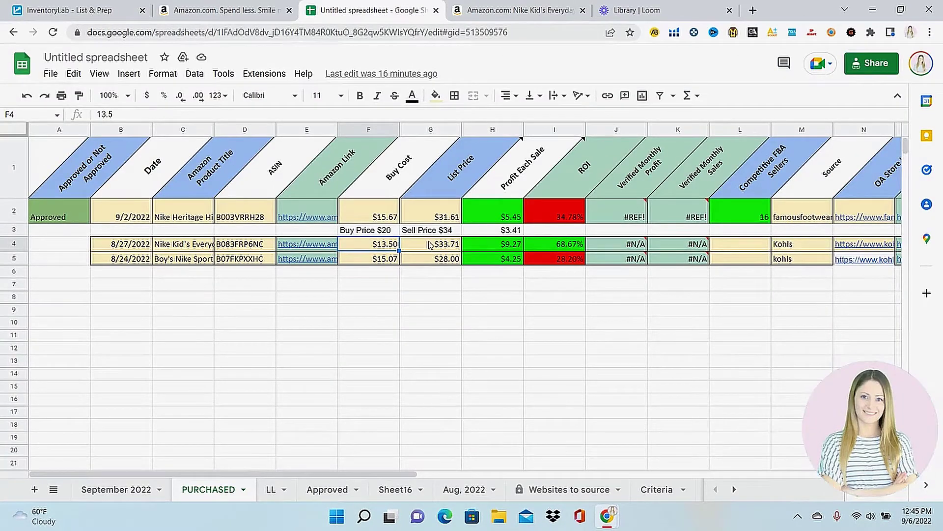
- Examine the socks' list price in the sourcing spreadsheet, and their seller offers and price history on Amazon
click(429, 244)
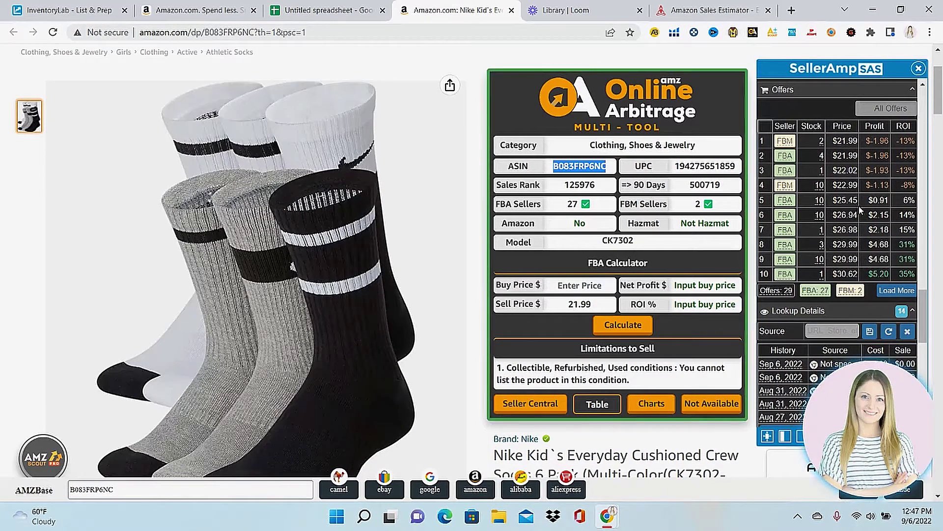
mouse_move(822, 271)
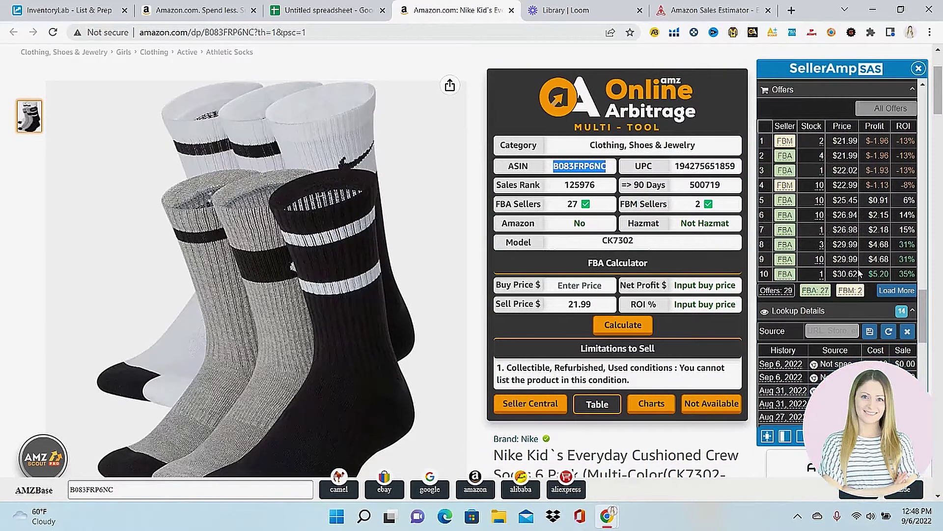
scroll(162, 106, down, 10)
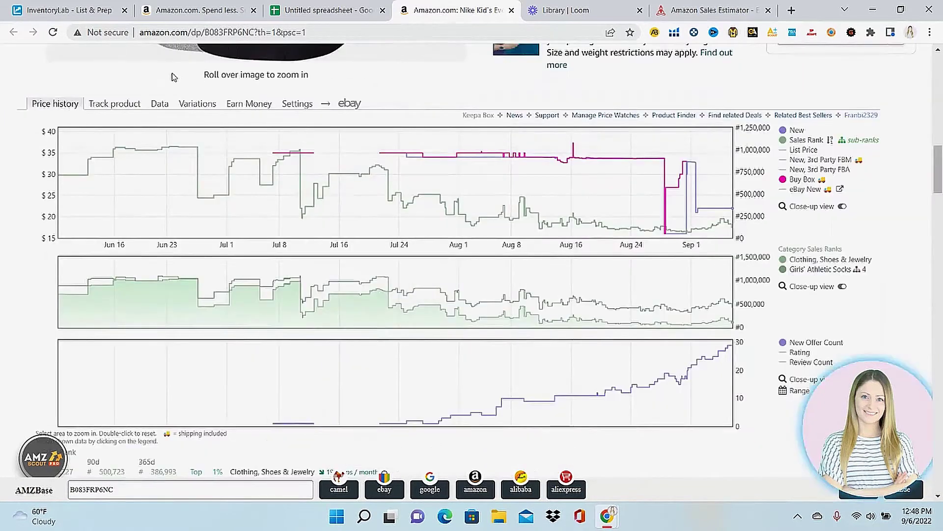
click(159, 104)
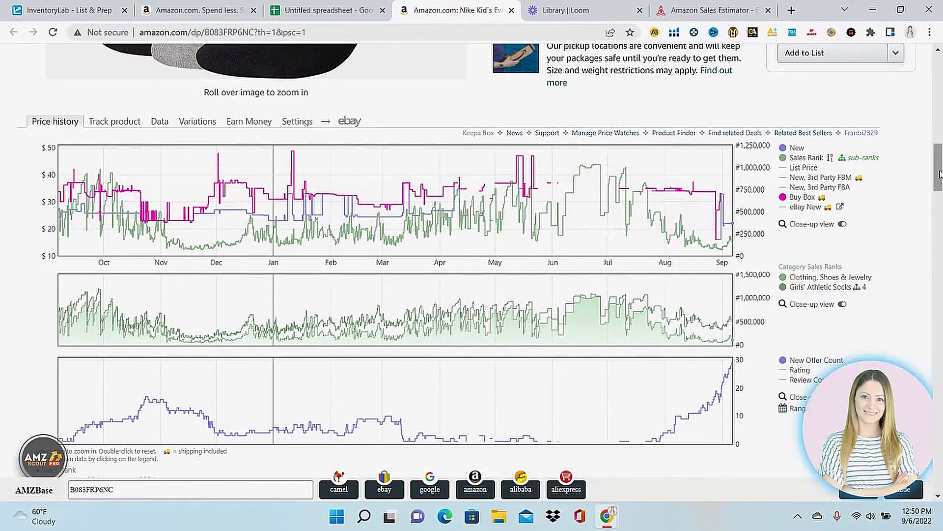
drag(938, 174, 941, 95)
drag(941, 95, 940, 80)
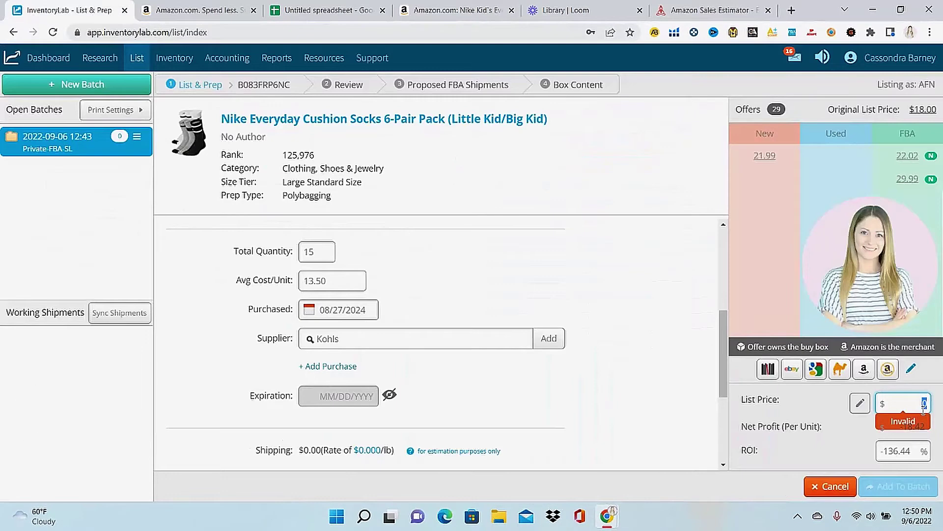
- Set the socks' list price to $30 in InventoryLab and add the item to the batch
text(30)
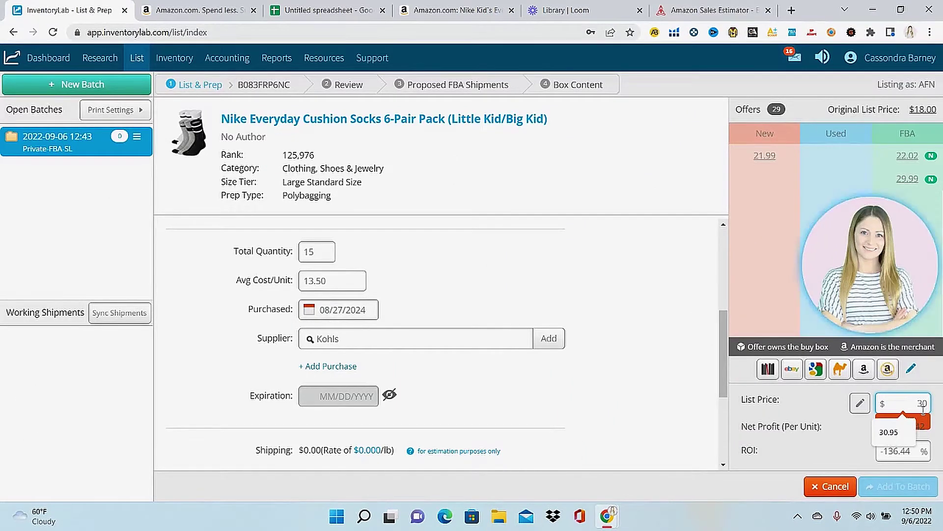
click(675, 328)
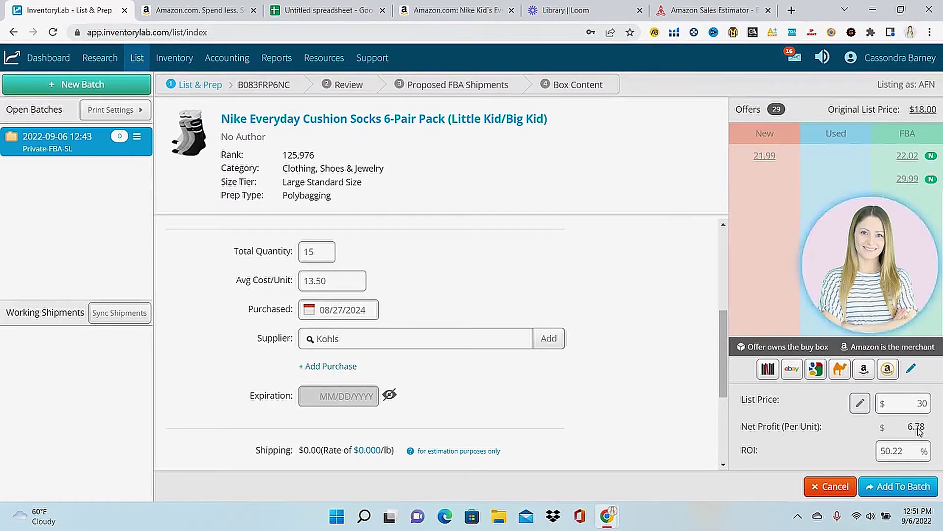
click(906, 493)
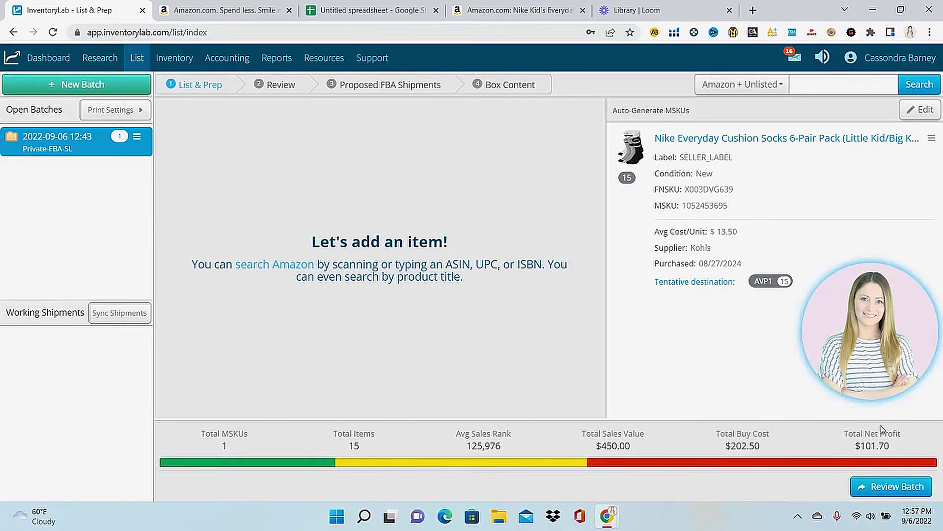
- Open the Amazon page of the boys' Nike shirt from spreadsheet row 5, choose size Medium and copy its ASIN
click(370, 10)
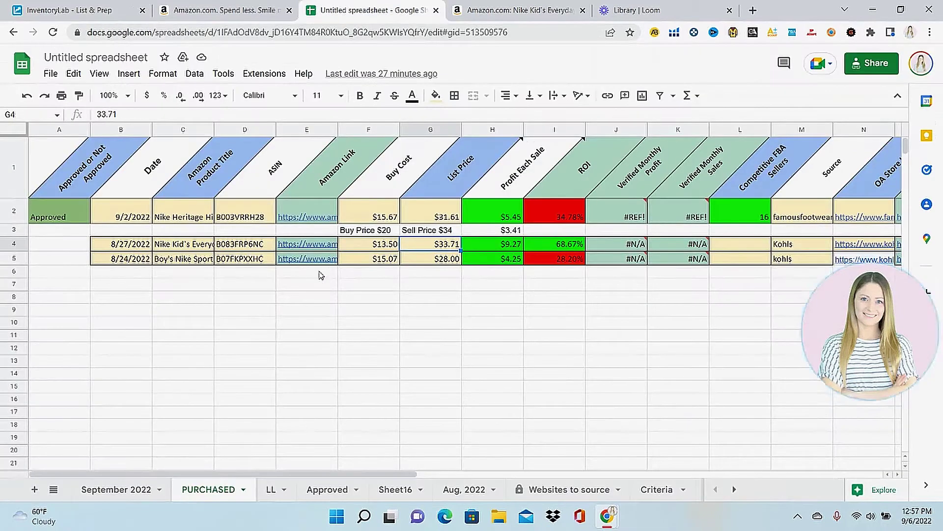
click(324, 262)
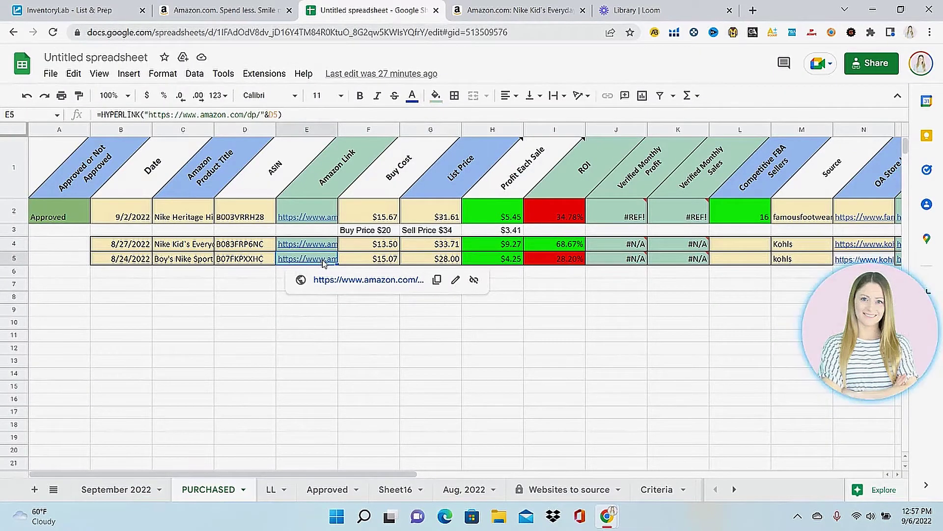
click(368, 279)
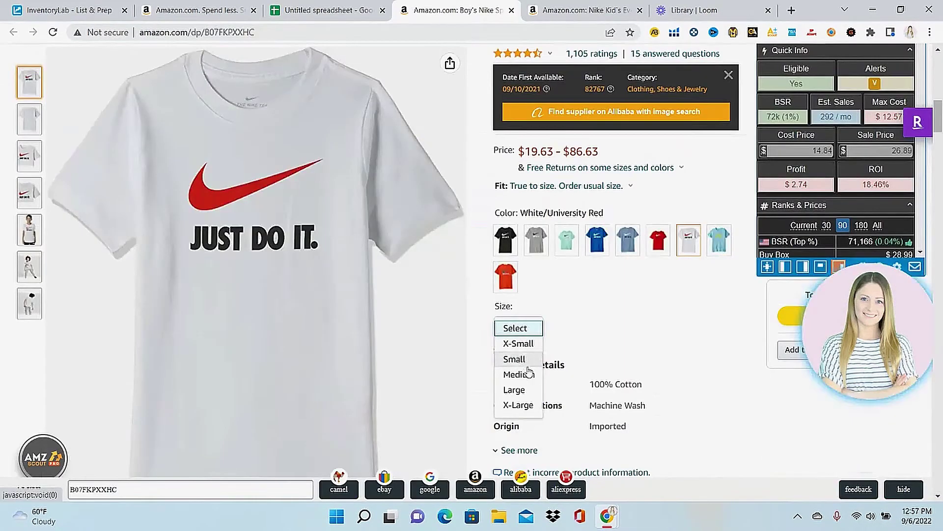
click(516, 372)
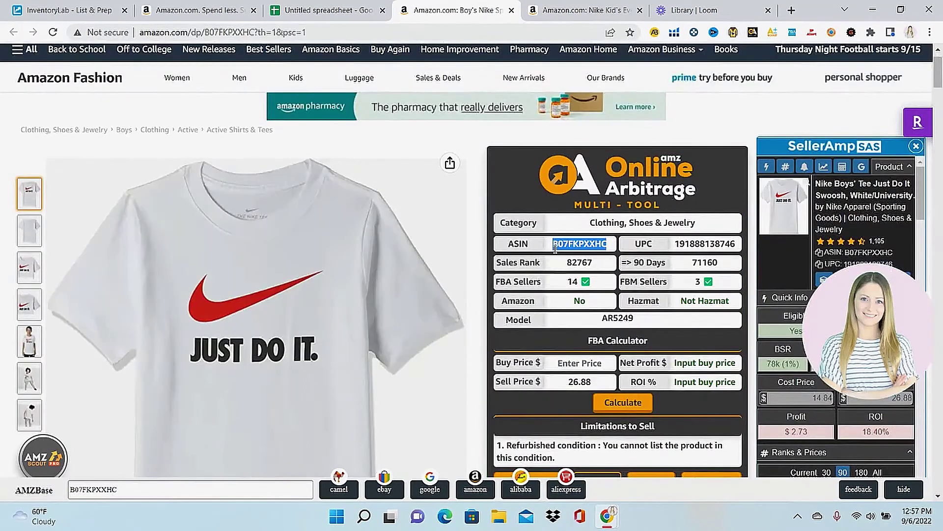
- Search InventoryLab for ASIN B07FKPXXHC and select the matching Nike Boys Tee Just Do It Swoosh in Medium
click(49, 6)
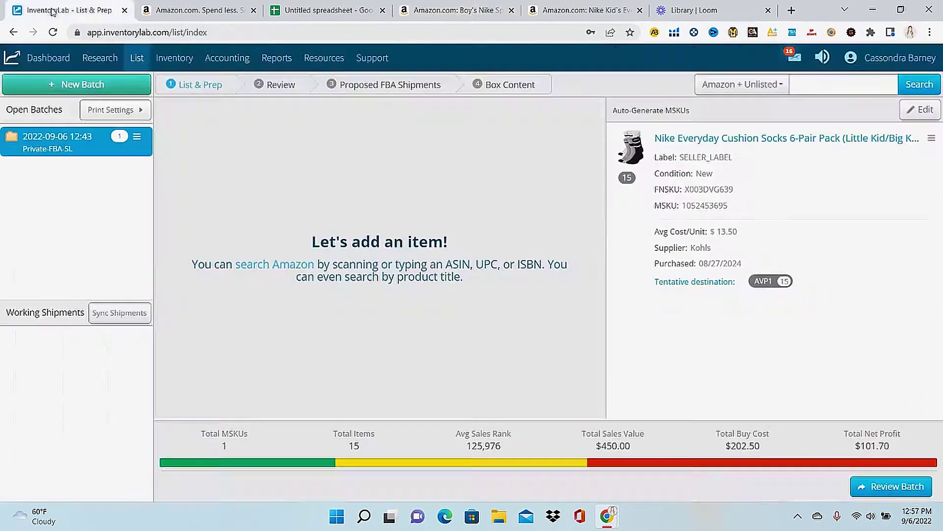
click(929, 85)
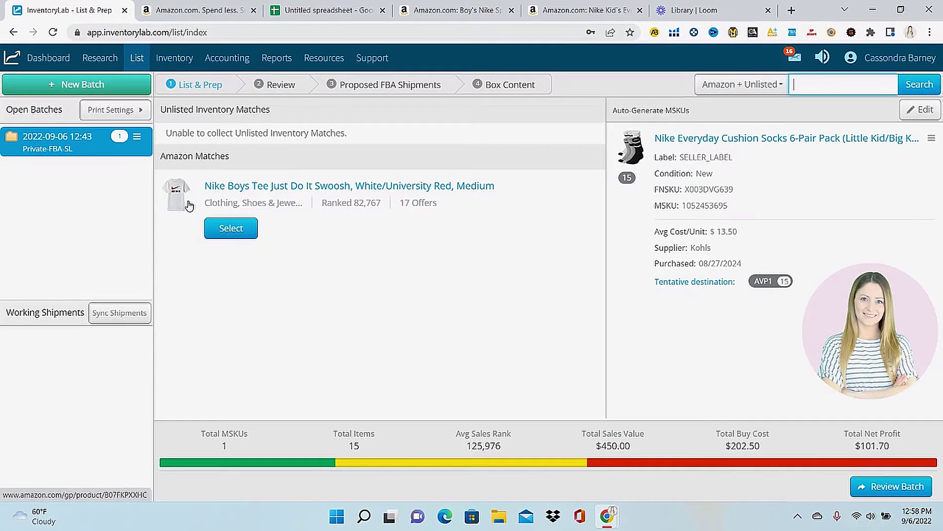
click(236, 234)
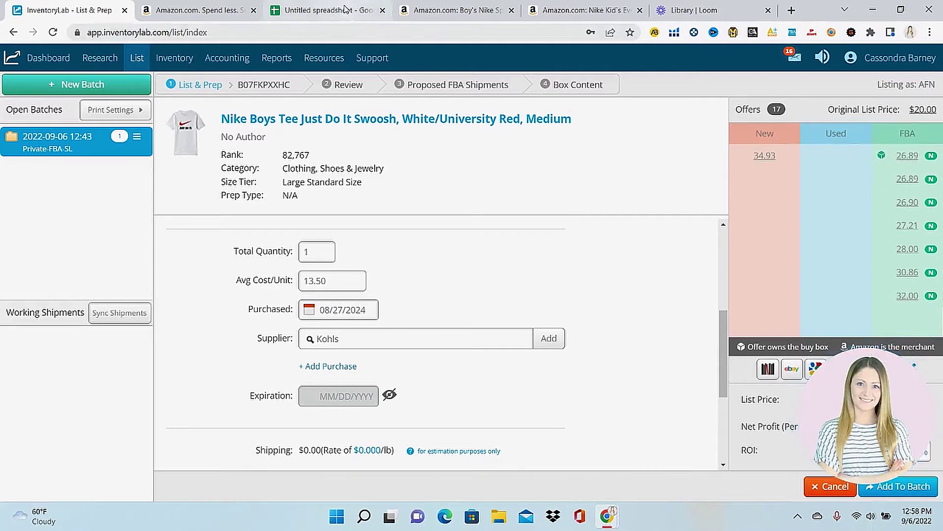
- Set the shirt's total quantity to 10 and its average unit cost to 15.07, taken from the sourcing spreadsheet
click(322, 10)
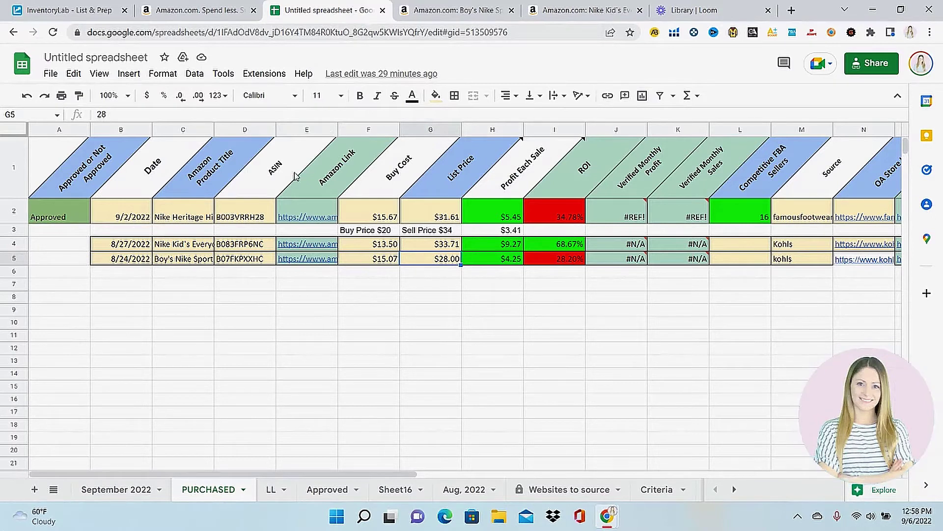
click(69, 10)
click(321, 251)
text(10)
double_click(331, 278)
key(BackSpace)
text(15.07)
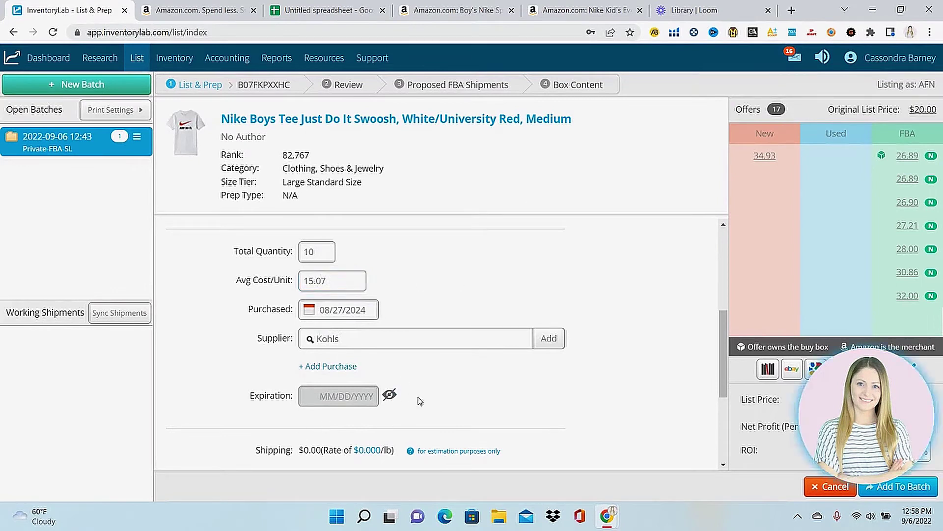
- Try a list price of $28 for the shirt
click(929, 404)
text(28)
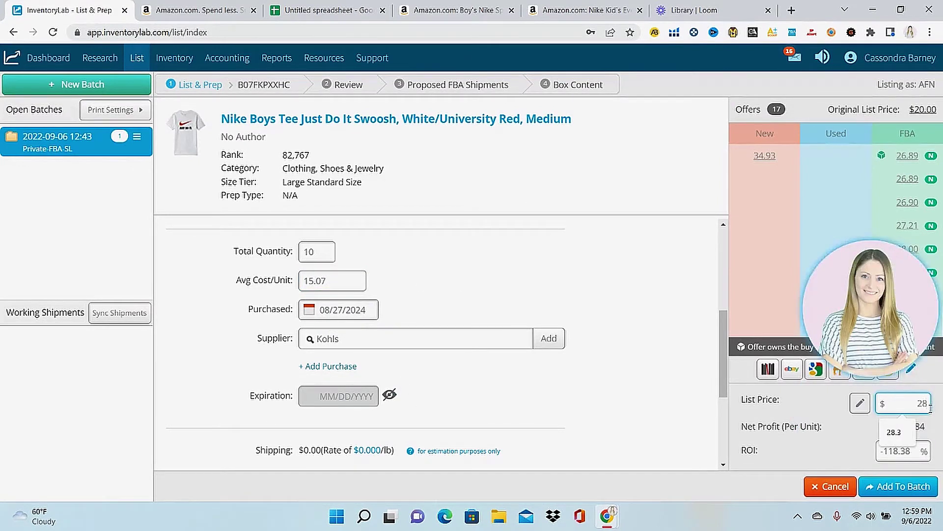
click(605, 424)
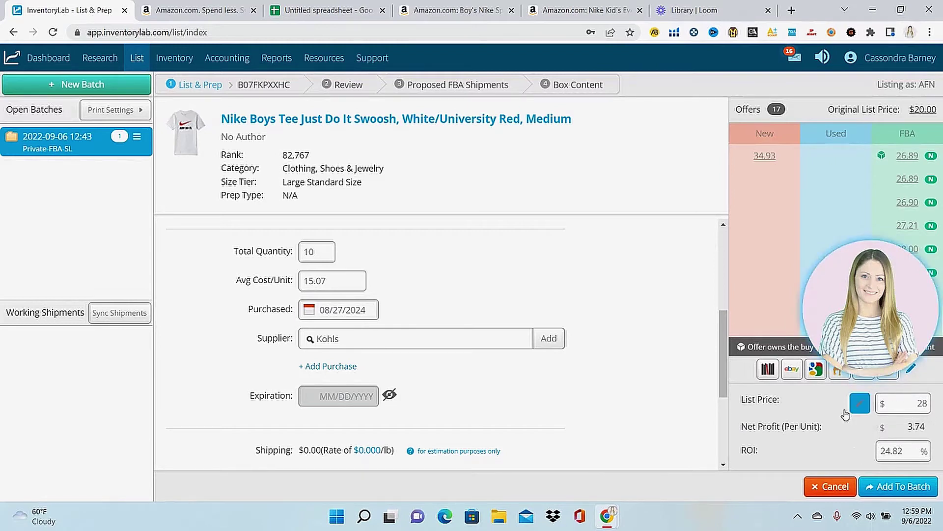
- Set the shirt's list price to $29
double_click(922, 403)
text(29)
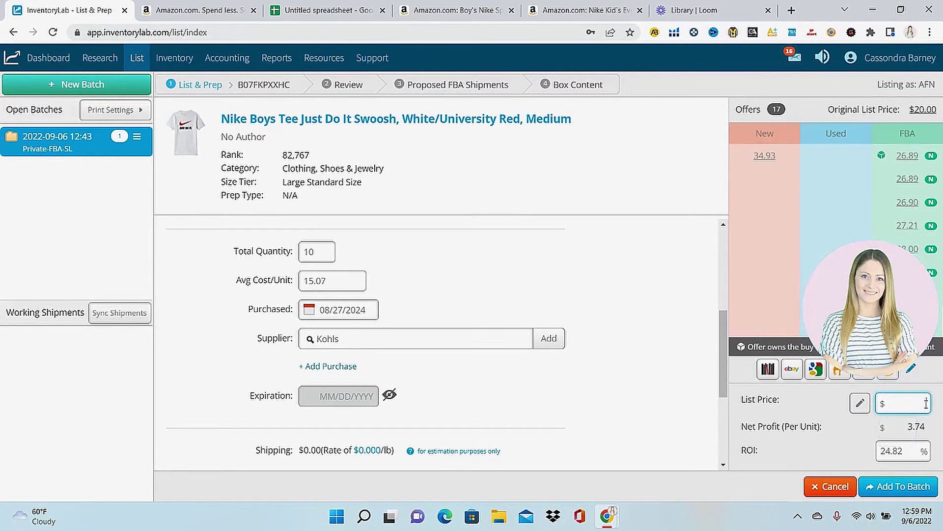
click(693, 388)
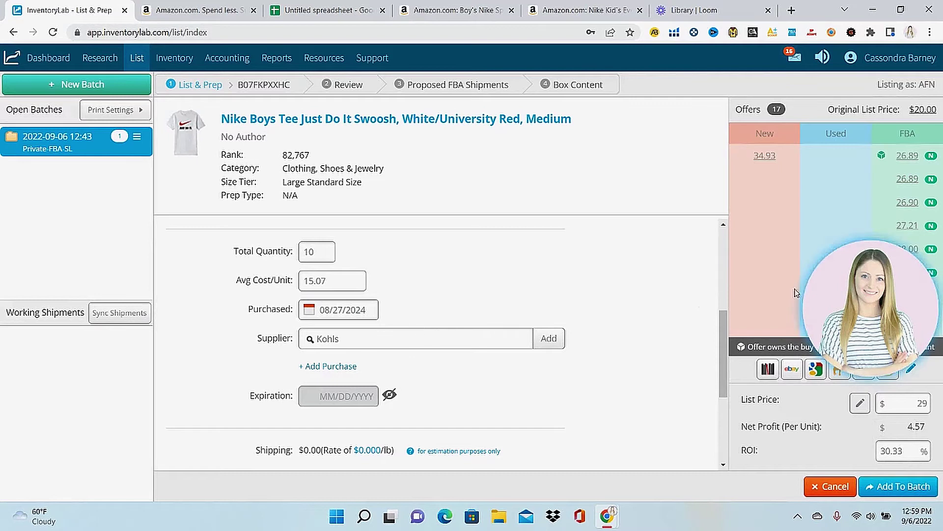
- Add the Nike Boys Tee to the FBA batch and check the batch's item list
mouse_move(933, 376)
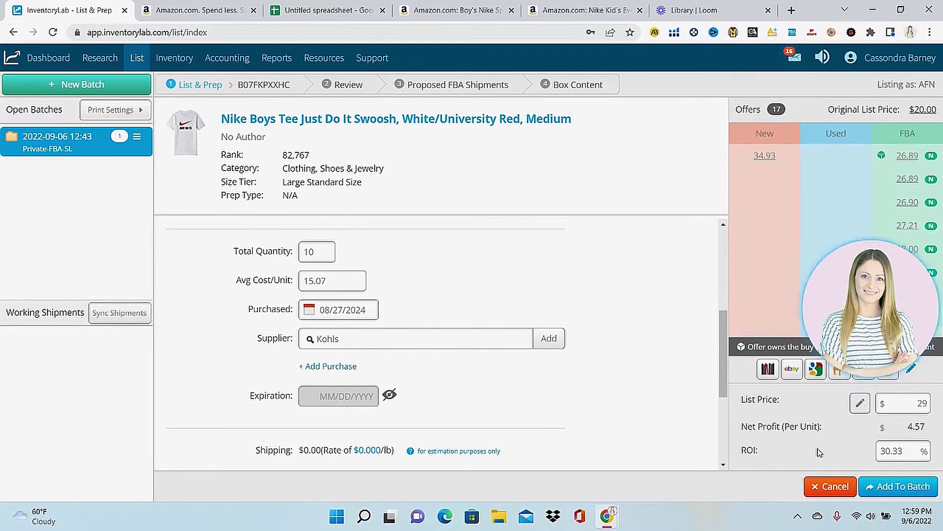
click(894, 486)
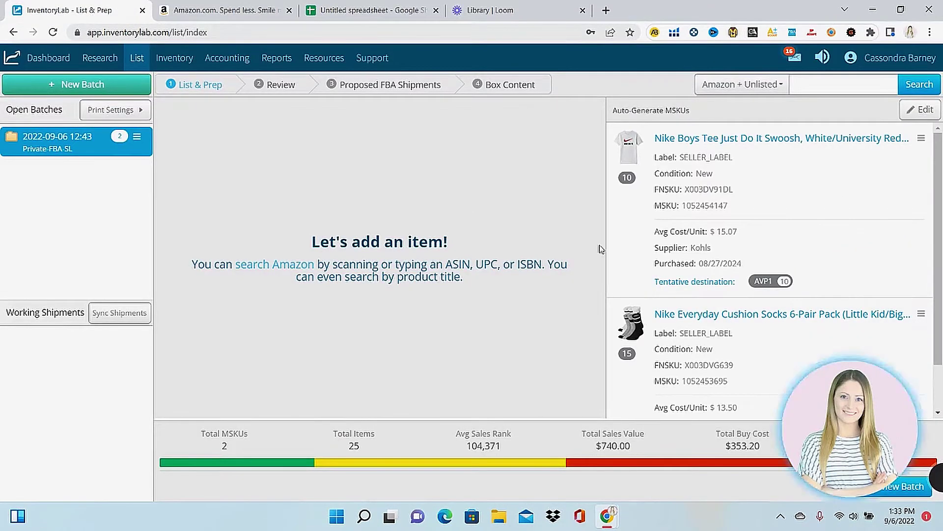
scroll(940, 260, down, 1)
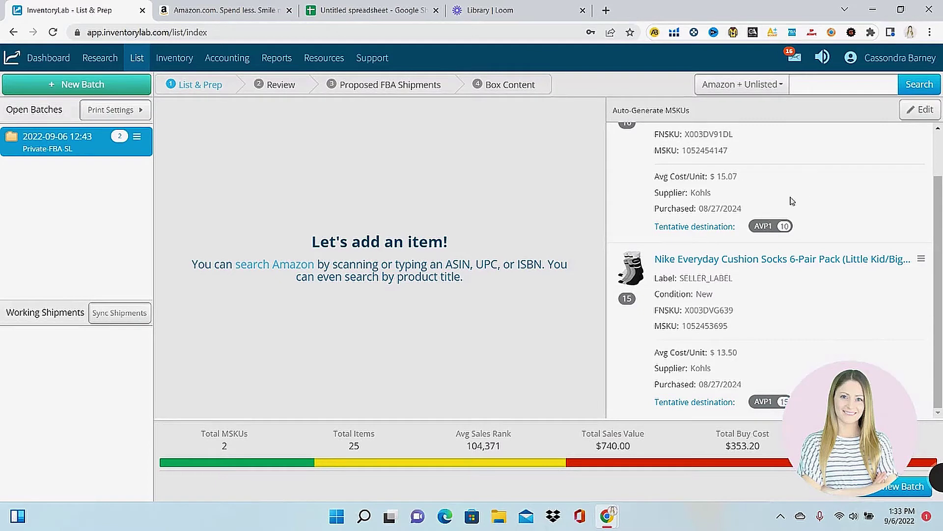
drag(851, 415, 871, 231)
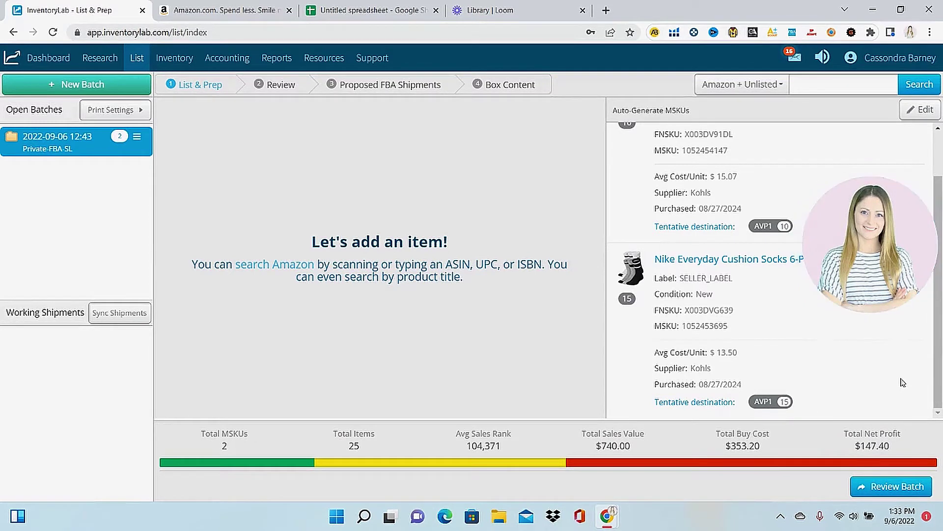
- Switch to Amazon, search for elf glow gleam beam highlighting palette, and copy ASIN B07X6KWRJ9 from the e.l.f. 6Shade Set in Light
key(ctrl+Tab)
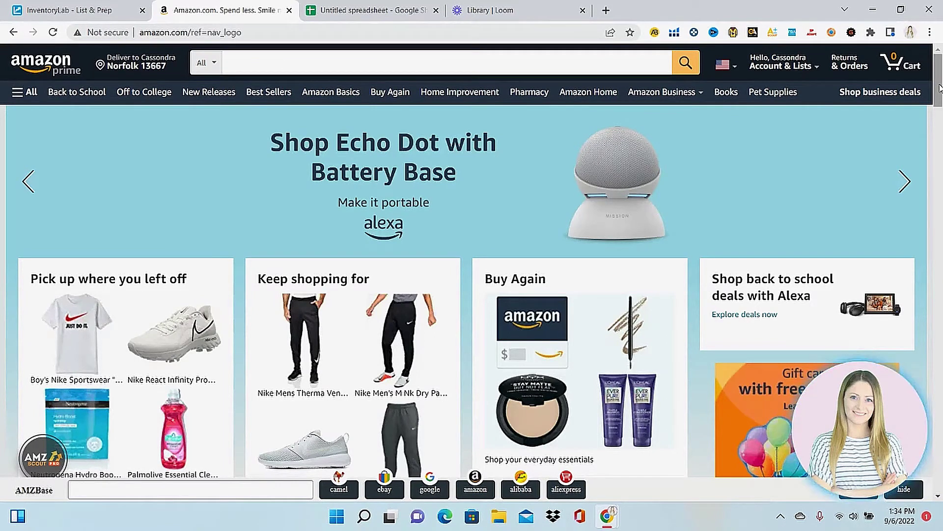
click(491, 68)
text(elf glow)
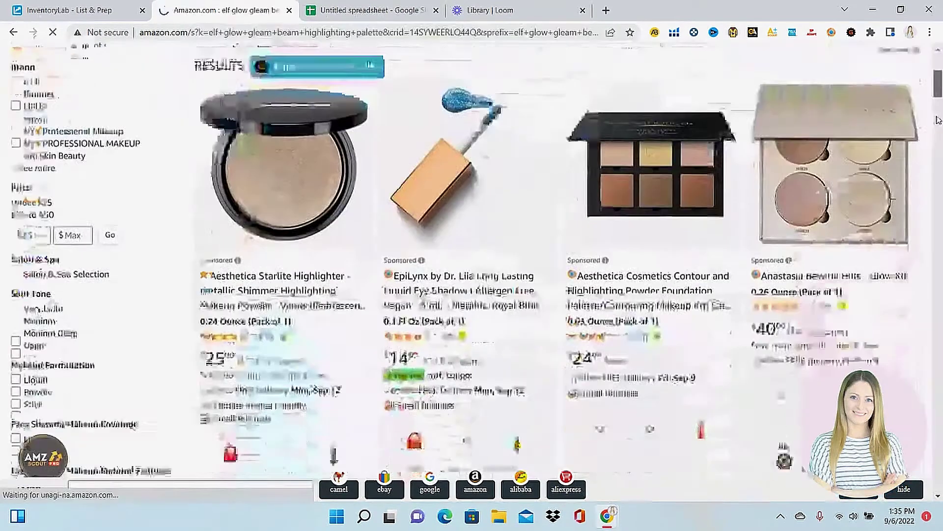
scroll(472, 266, down, 5)
scroll(941, 140, down, 5)
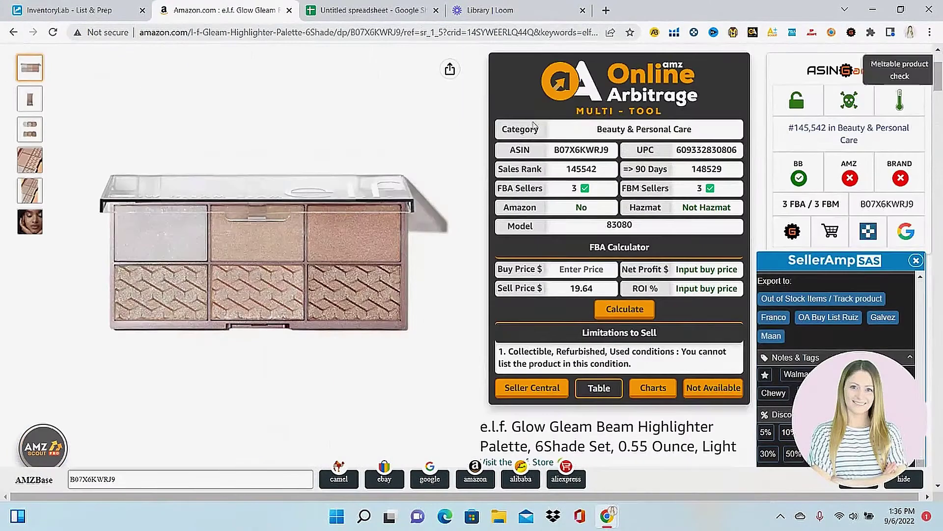
drag(581, 150, 557, 152)
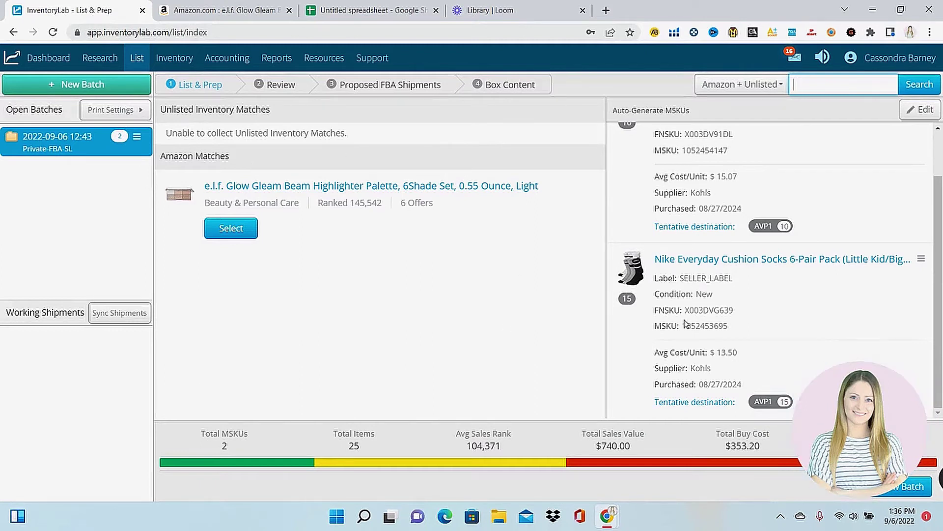
- Select the matching e.l.f. Highlighter Palette in InventoryLab and set its total quantity to 4 and average unit cost to 8.80
click(231, 228)
text(4)
click(329, 278)
text(8.80)
- Set the palette's supplier to Big Lots and enable its expiration date, 09/07/2024
click(347, 342)
text(Big)
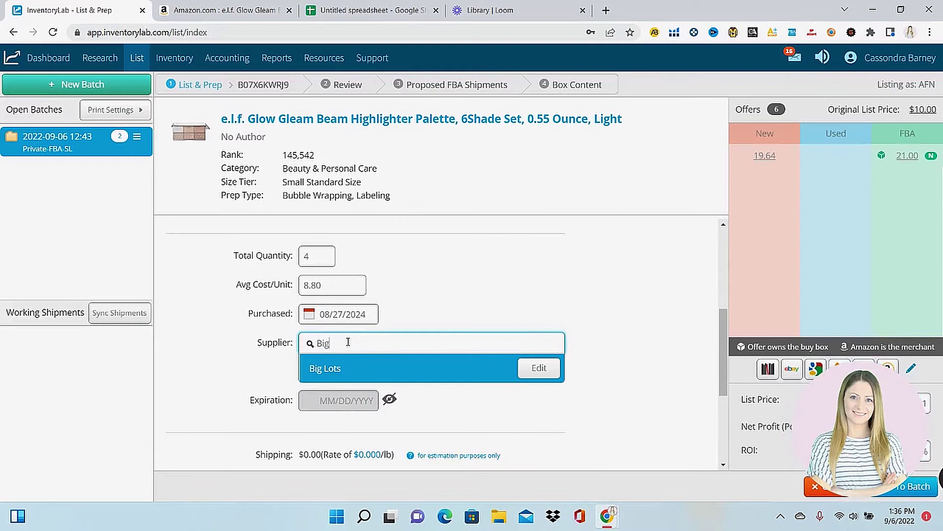
click(390, 399)
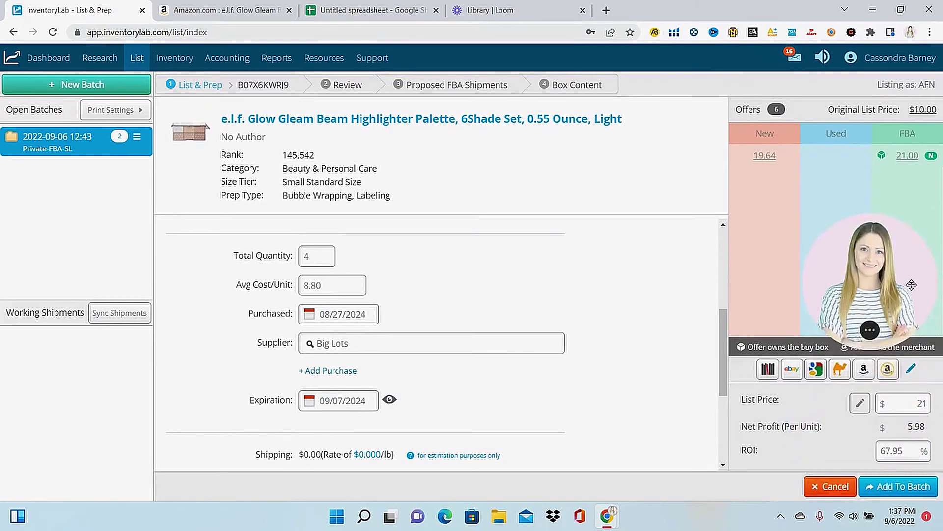
- Set the palette's list price to $22 and add it to the batch
click(923, 407)
key(BackSpace)
text(2)
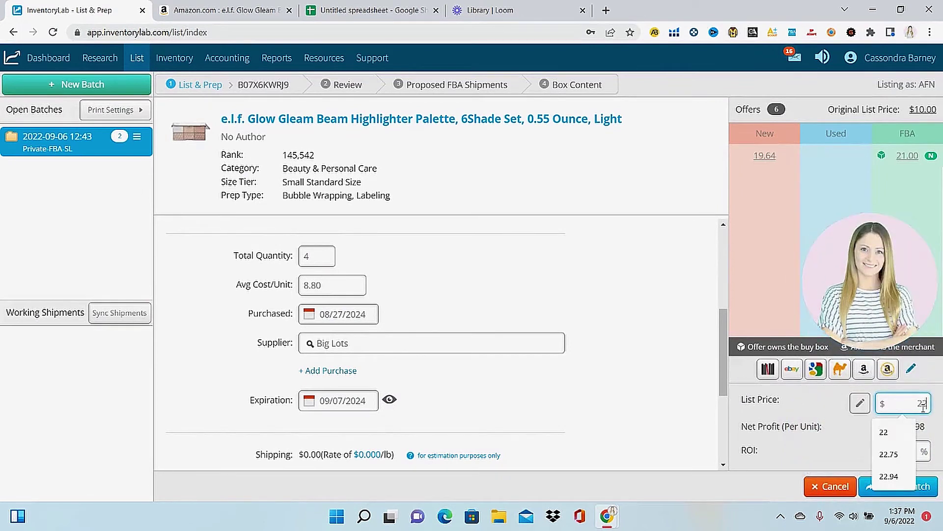
click(641, 353)
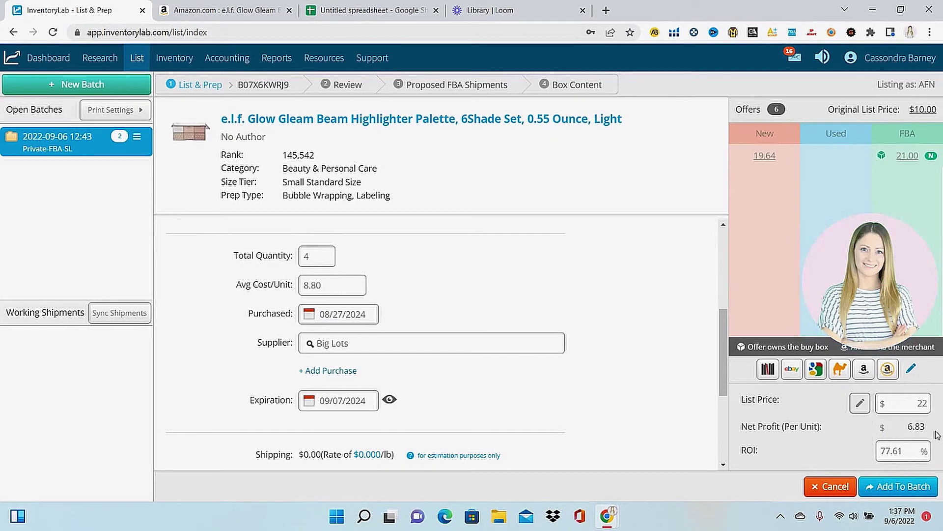
click(918, 487)
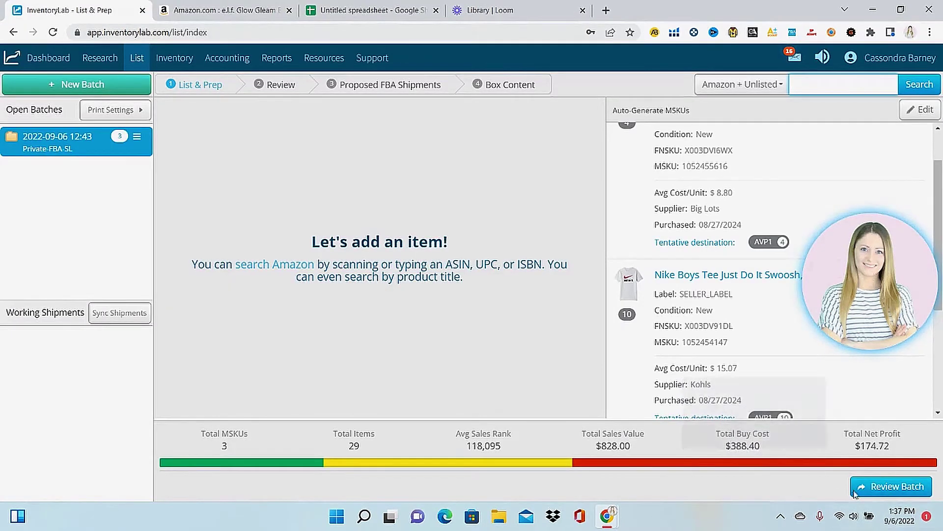
- Search InventoryLab for ASIN B09SFCRXGM from the Amazon listing, select the Soap & Glory Gift Set and replenish its existing MSKU sandg_5pi_wlg
mouse_move(934, 464)
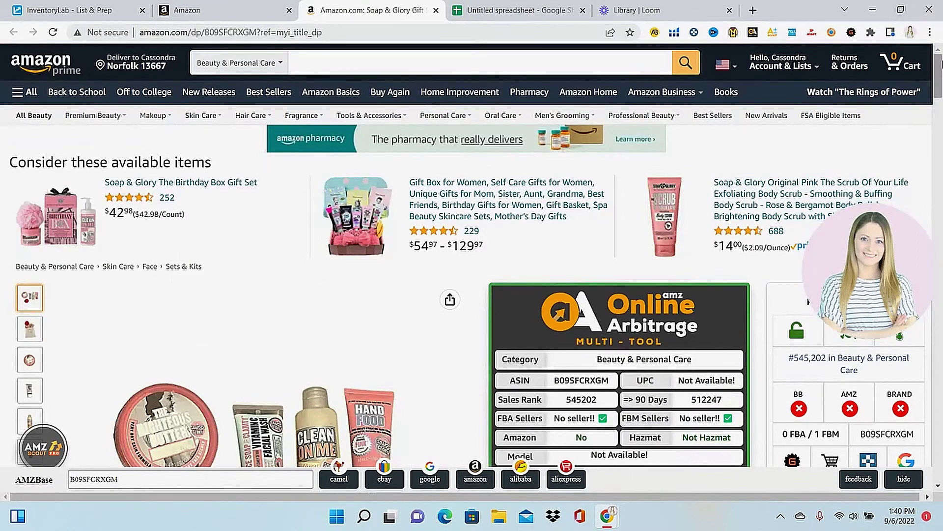
scroll(941, 81, down, 3)
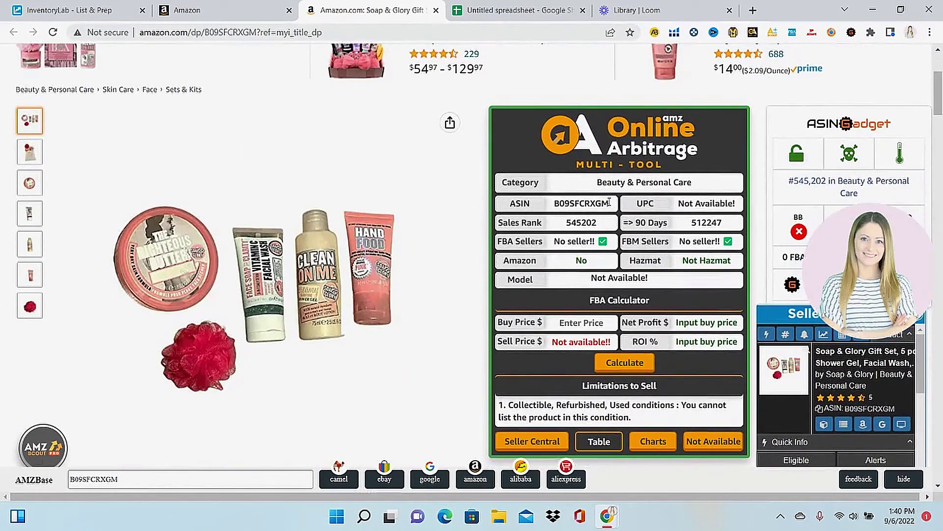
double_click(551, 207)
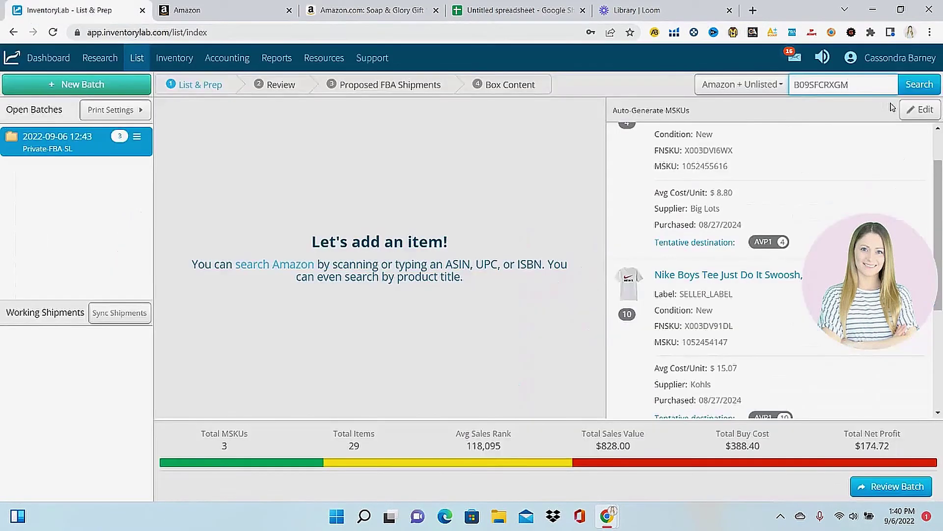
click(909, 93)
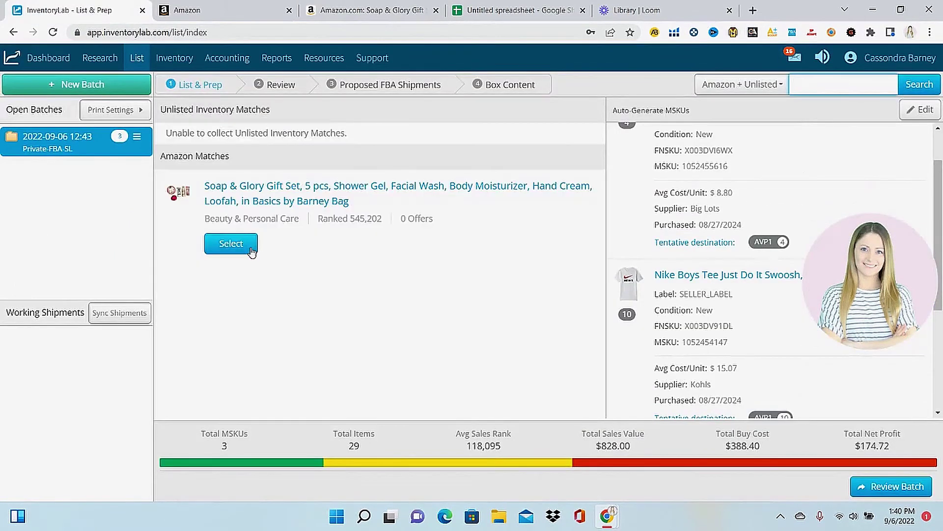
click(230, 244)
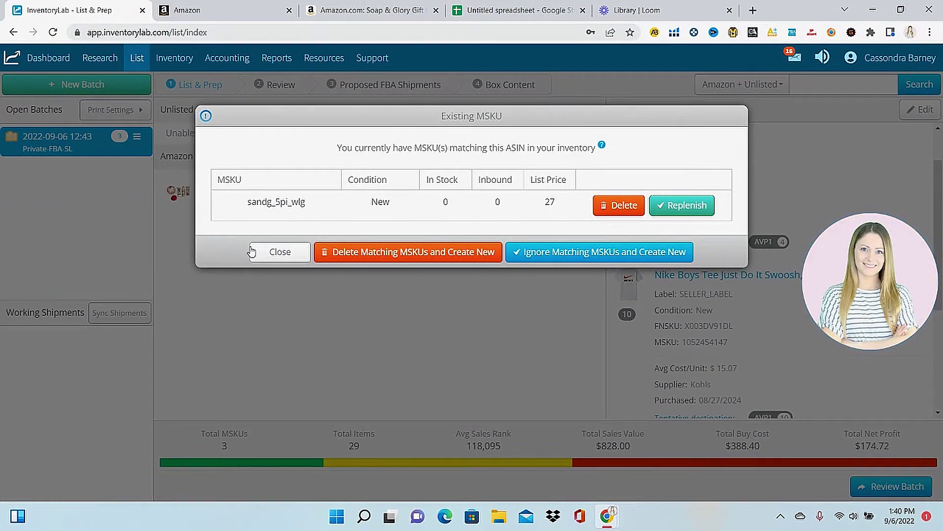
click(683, 206)
- Set the gift set's total quantity to 2 and add it to the batch
click(318, 348)
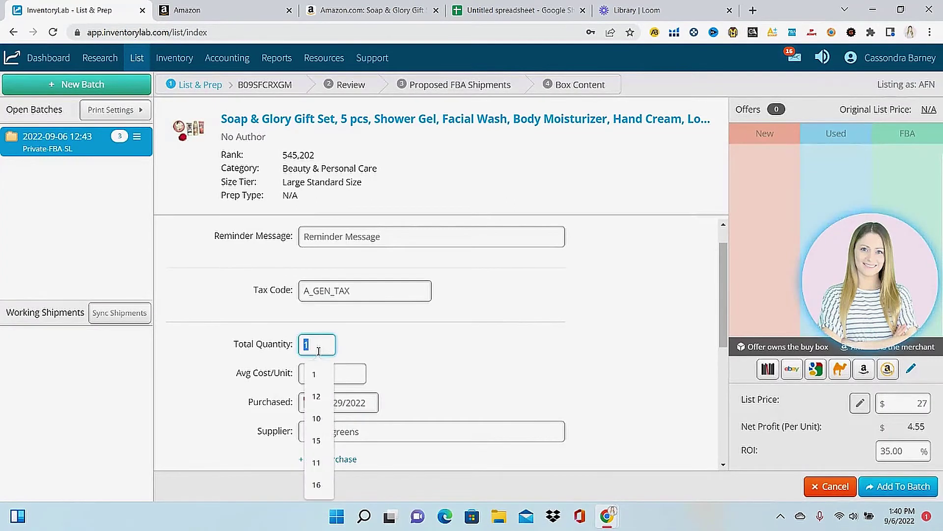
key(BackSpace)
text(2)
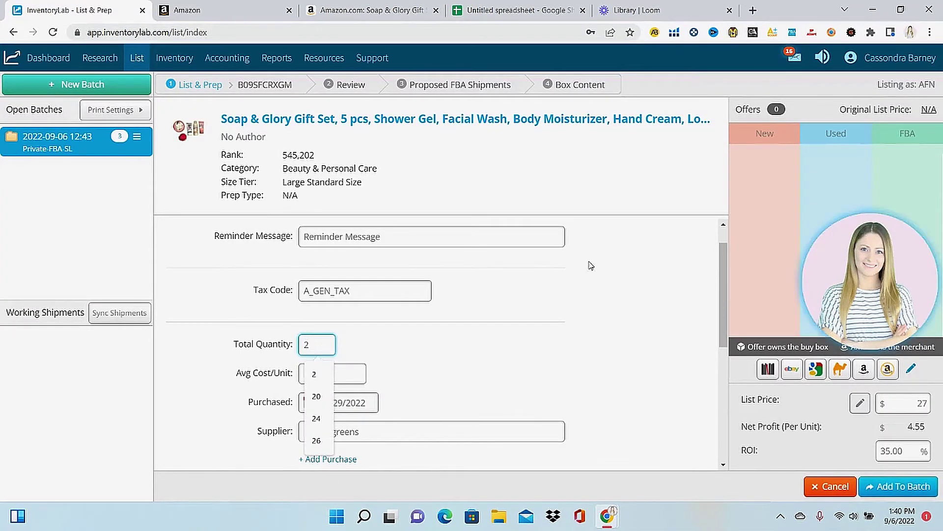
click(591, 265)
scroll(600, 377, down, 2)
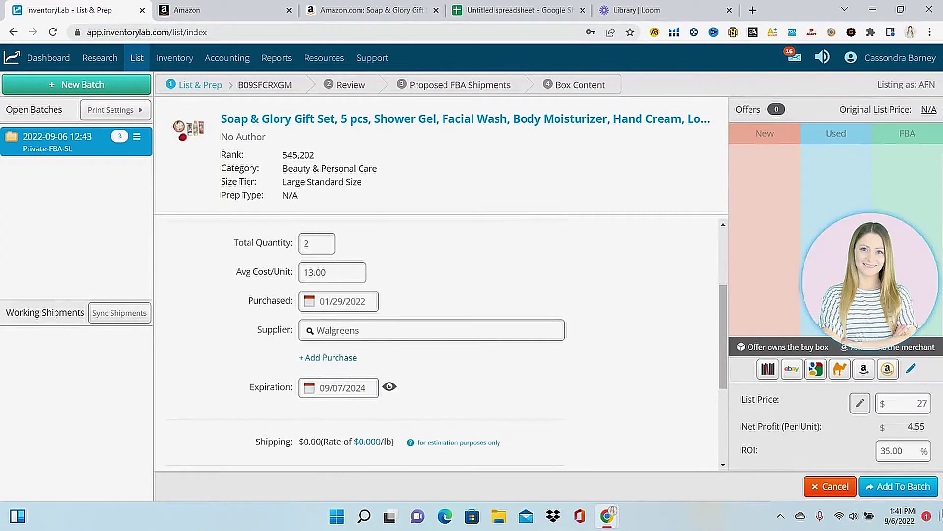
click(902, 487)
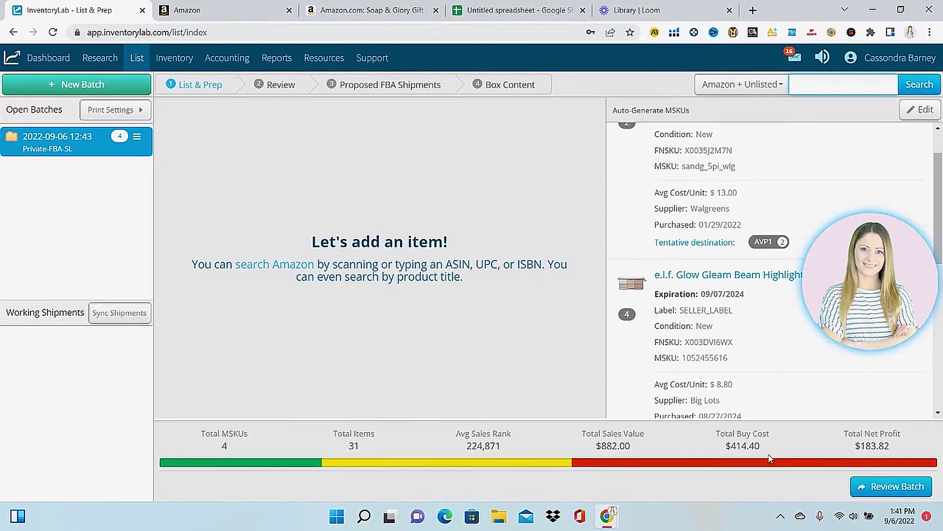
- Review and submit the batch, syncing its product details with proposed FBA shipment plans requested from Amazon
click(884, 486)
mouse_move(940, 174)
mouse_down()
mouse_move(938, 229)
mouse_move(939, 160)
mouse_up()
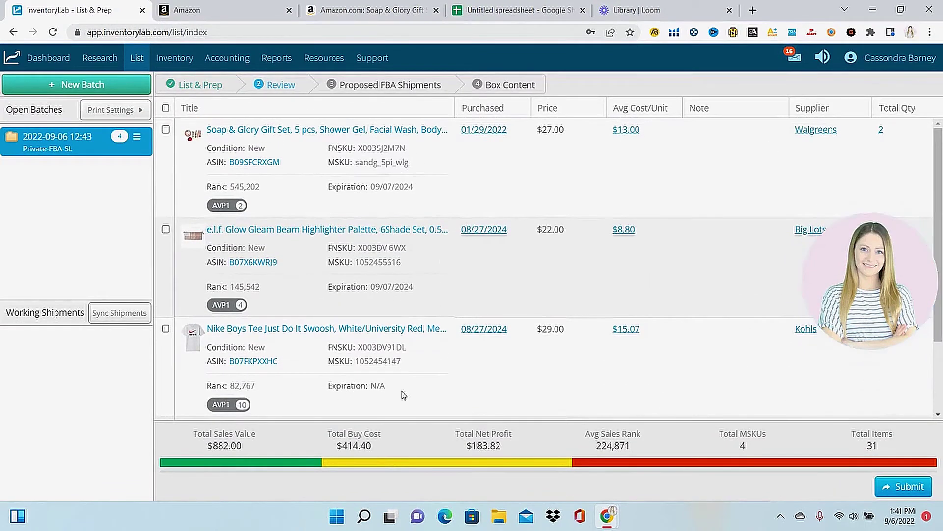
click(890, 487)
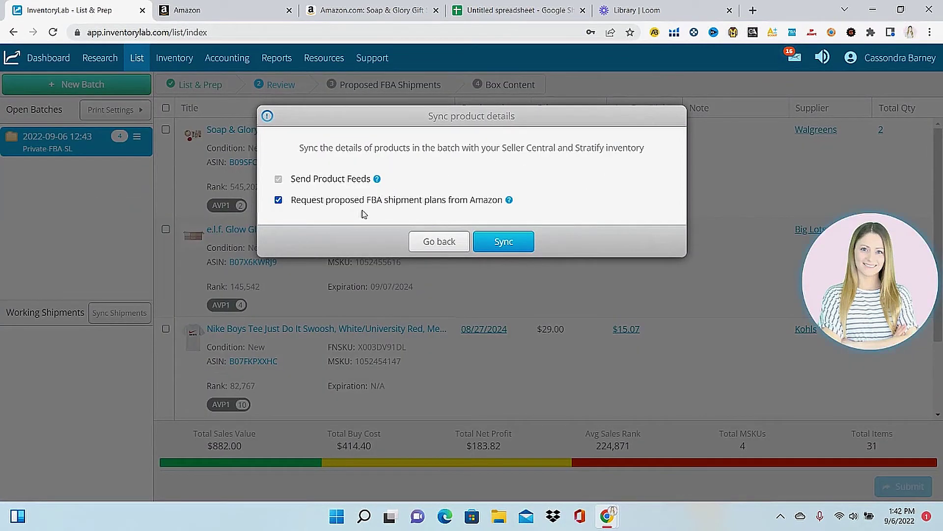
click(506, 241)
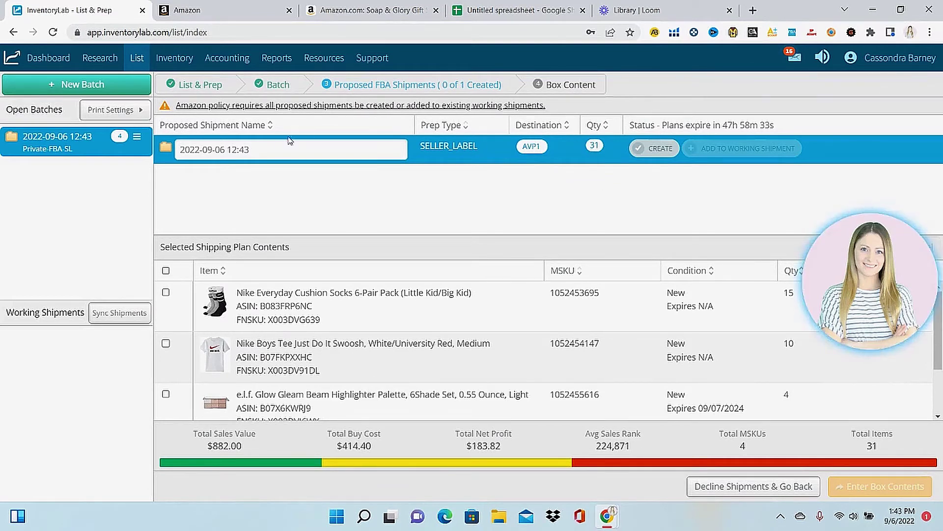
- Create the proposed shipment to AVP1 and proceed to entering its box contents
click(653, 150)
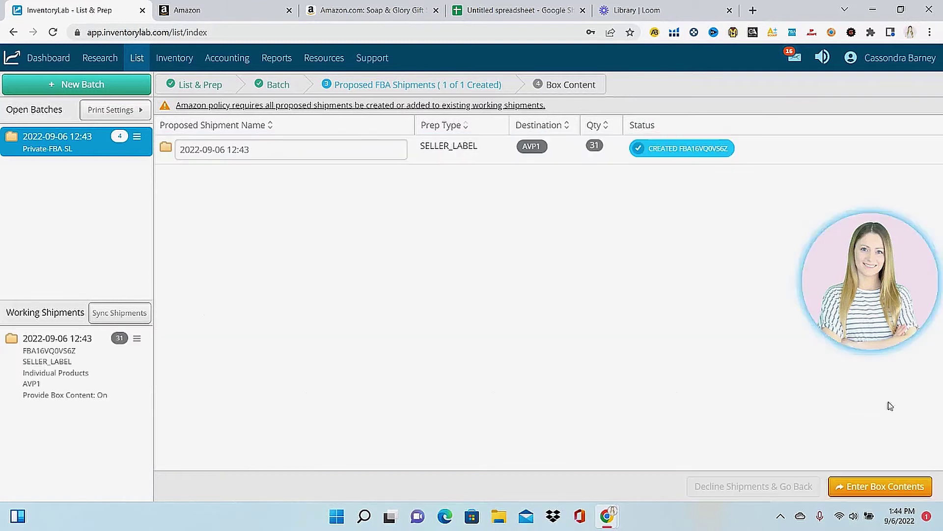
click(886, 487)
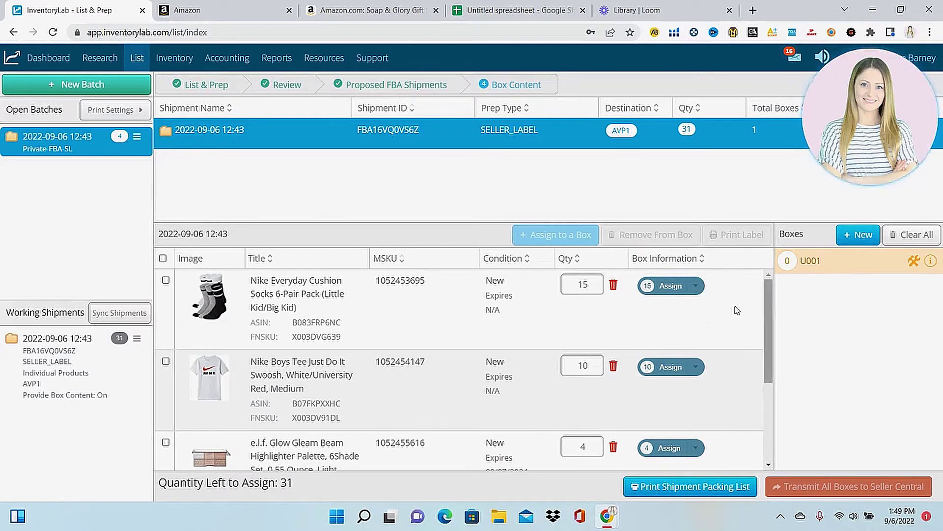
- Assign all 15 Nike sock packs and all 10 Nike shirts to box U001
click(701, 289)
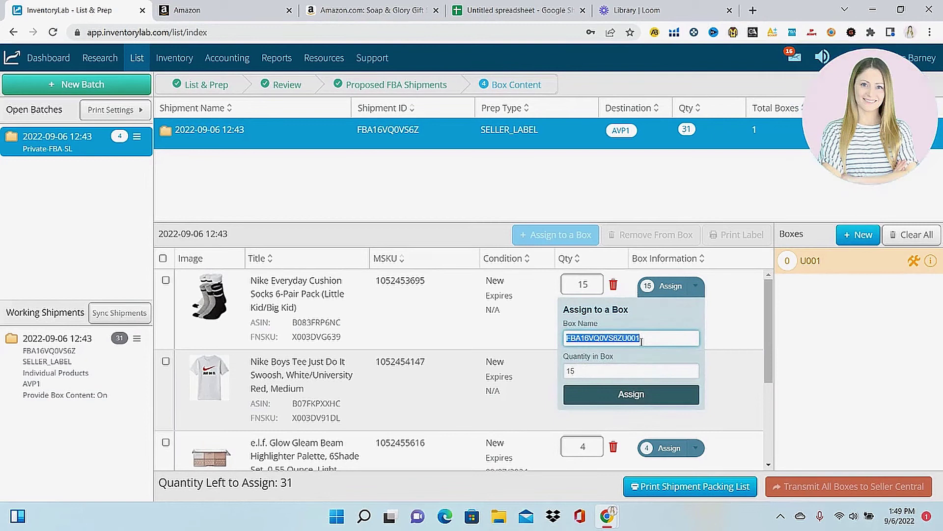
click(643, 395)
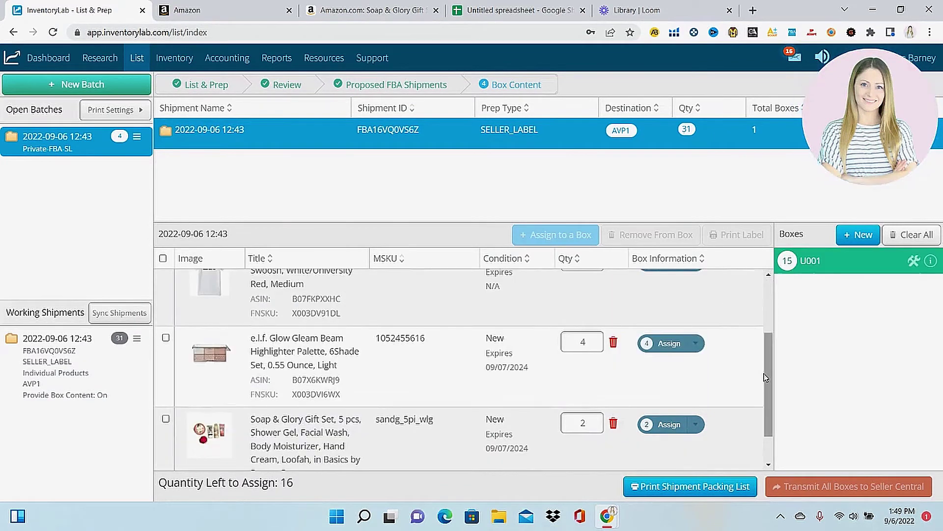
scroll(765, 374, up, 1)
click(670, 305)
click(647, 410)
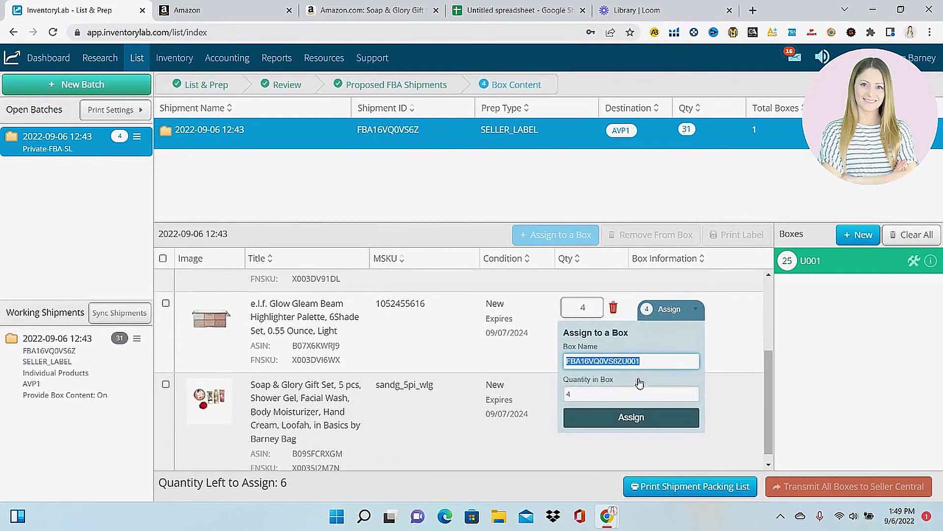
- Assign all 4 e.l.f. palettes and both Soap & Glory gift sets to box U001
click(645, 418)
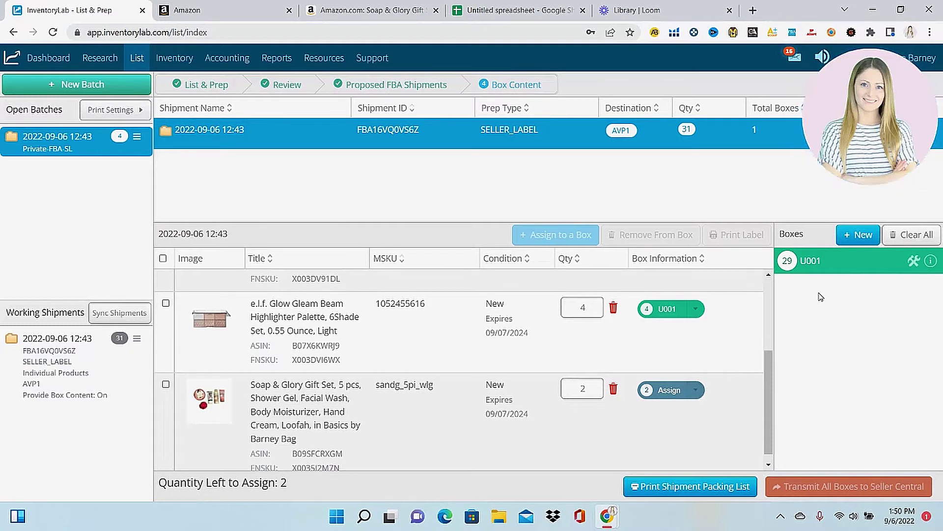
click(697, 391)
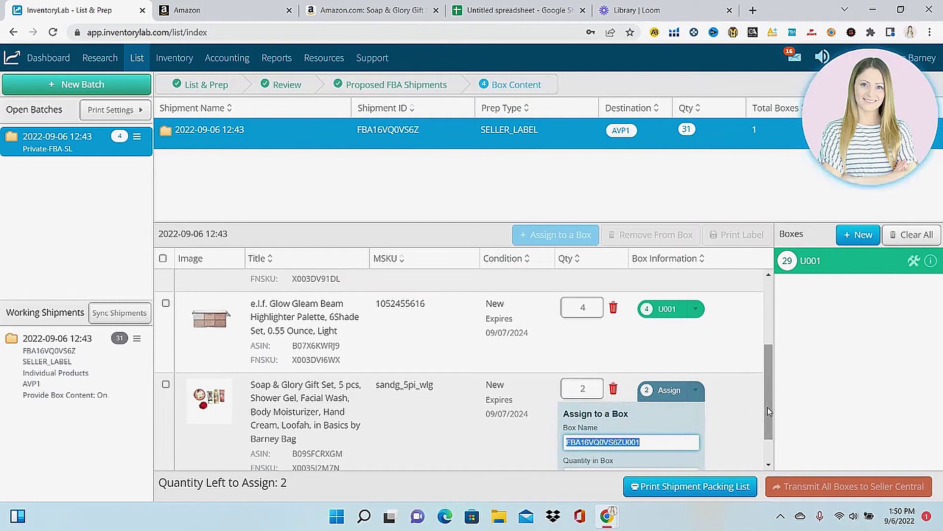
drag(768, 412, 765, 440)
click(660, 455)
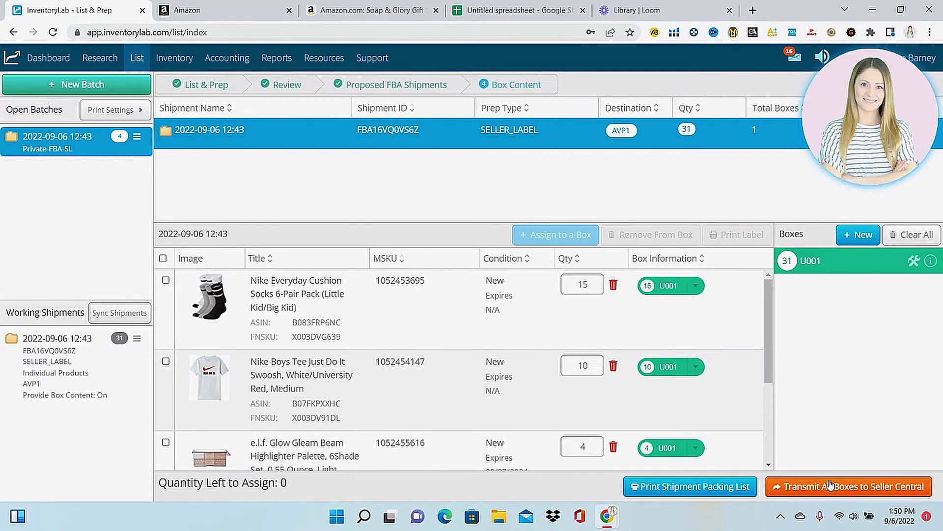
- Transmit all boxes to Seller Central, giving box U001 a weight of 15.5 lb and dimensions of 18 x 14 x 10.5 inches
click(860, 487)
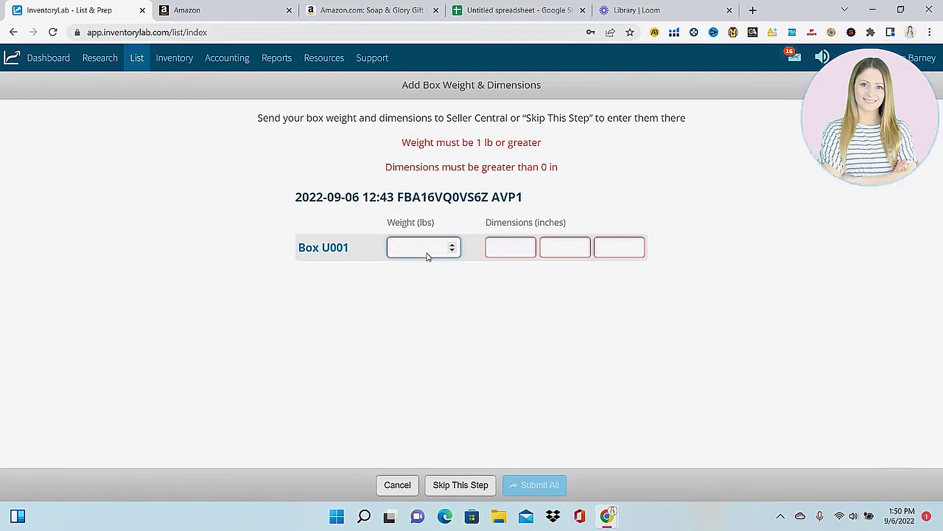
text(15.5)
key(Tab)
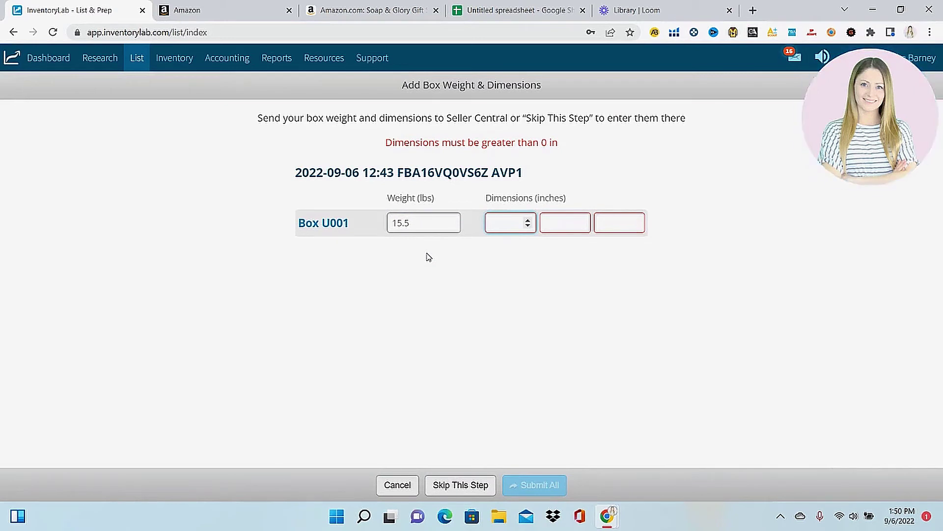
text(18)
key(Tab)
text(14)
key(Tab)
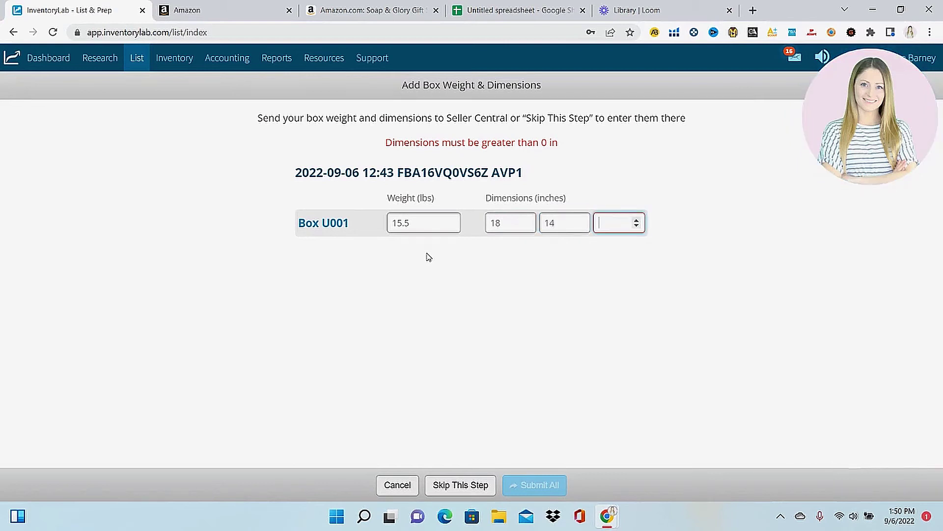
text(10.5)
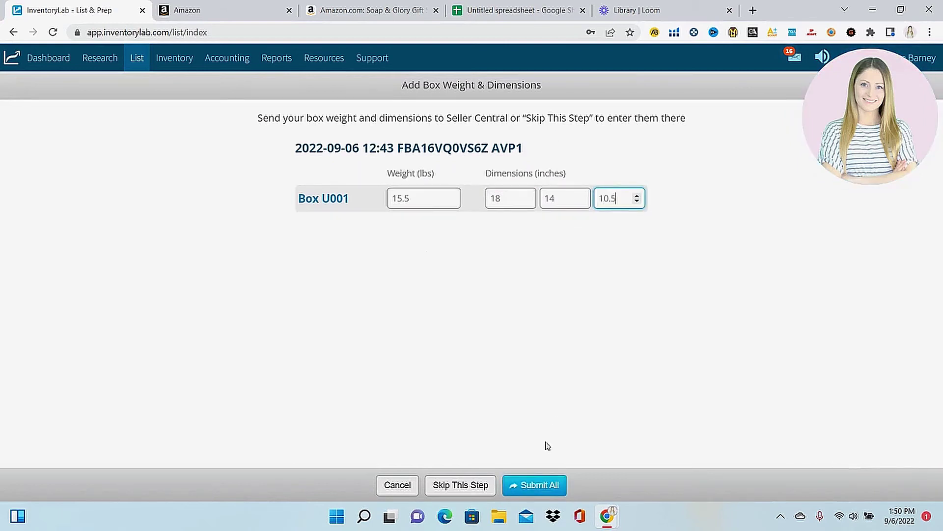
click(542, 483)
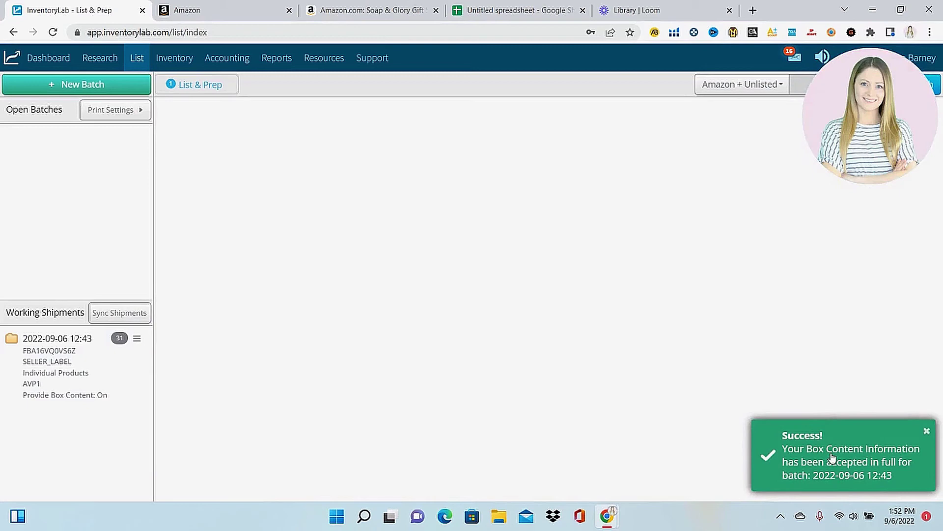
- Open the AVP1 working shipment in Amazon Seller Central and calculate its shipping charges
click(23, 364)
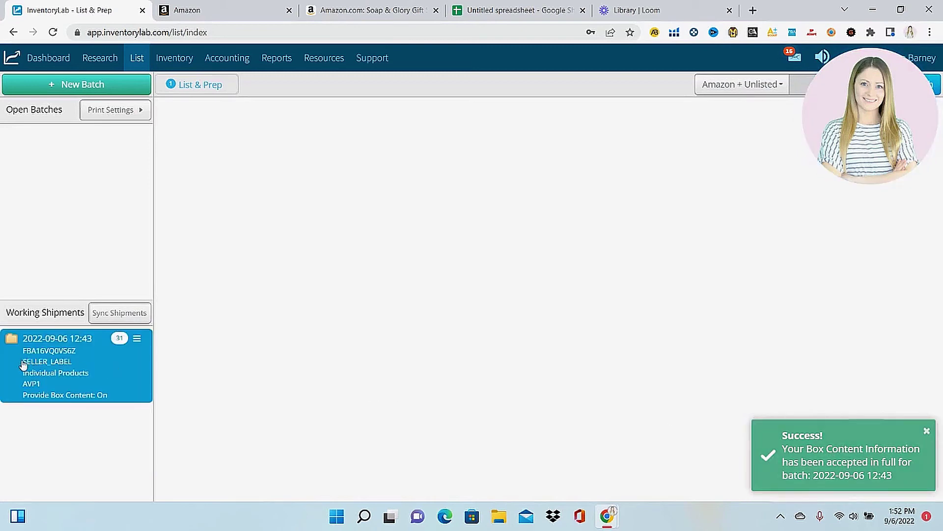
drag(940, 184, 941, 415)
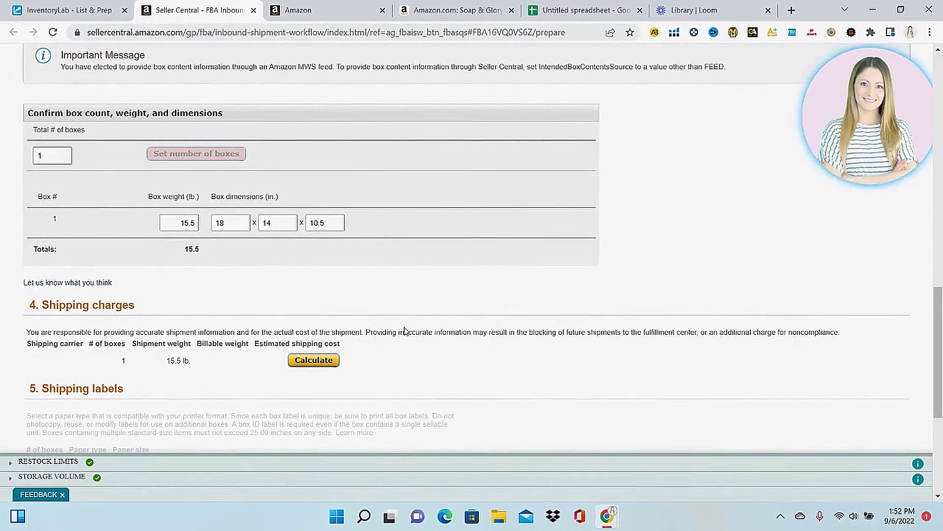
click(299, 366)
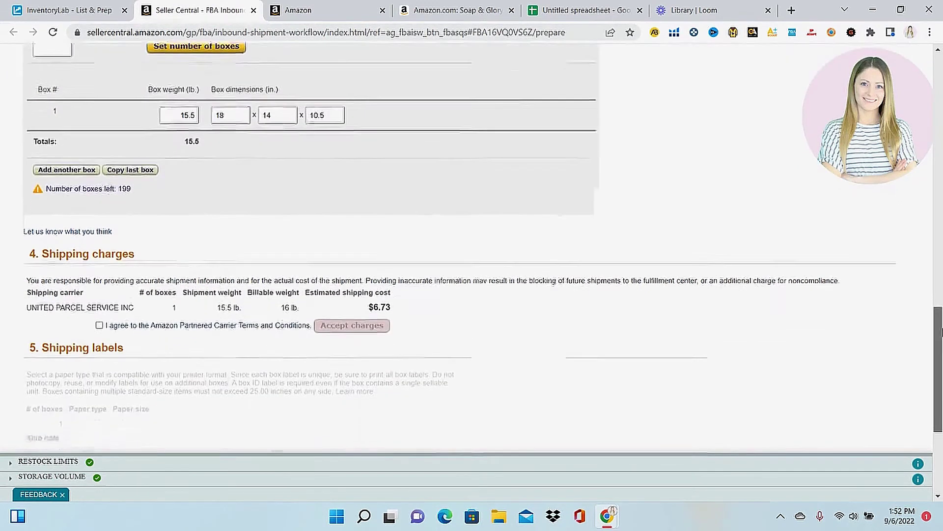
- Agree to the Amazon Partnered Carrier Terms and Conditions and accept the UPS shipping charges
drag(942, 332, 942, 364)
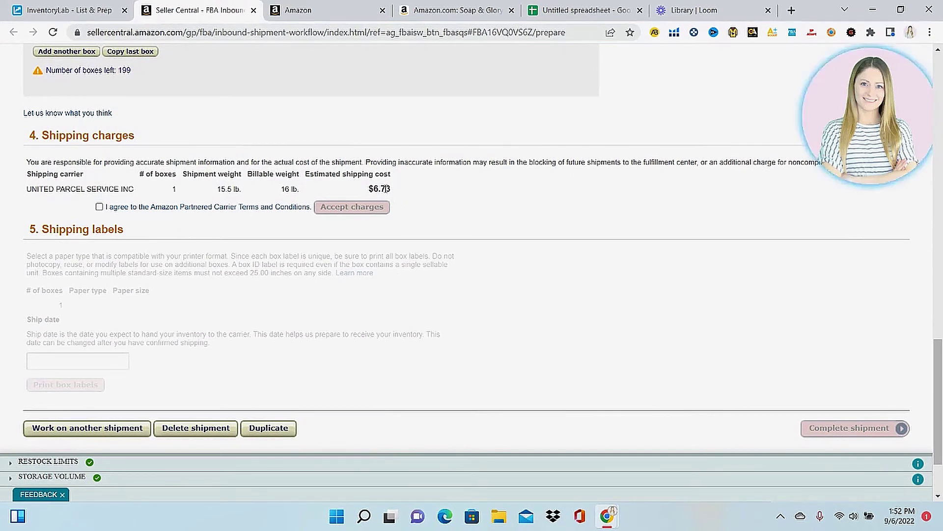
click(99, 208)
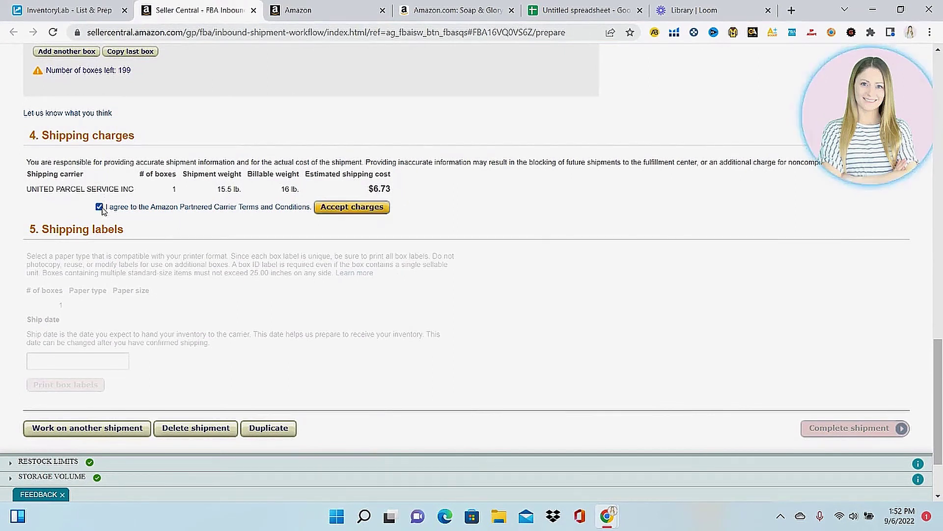
click(347, 207)
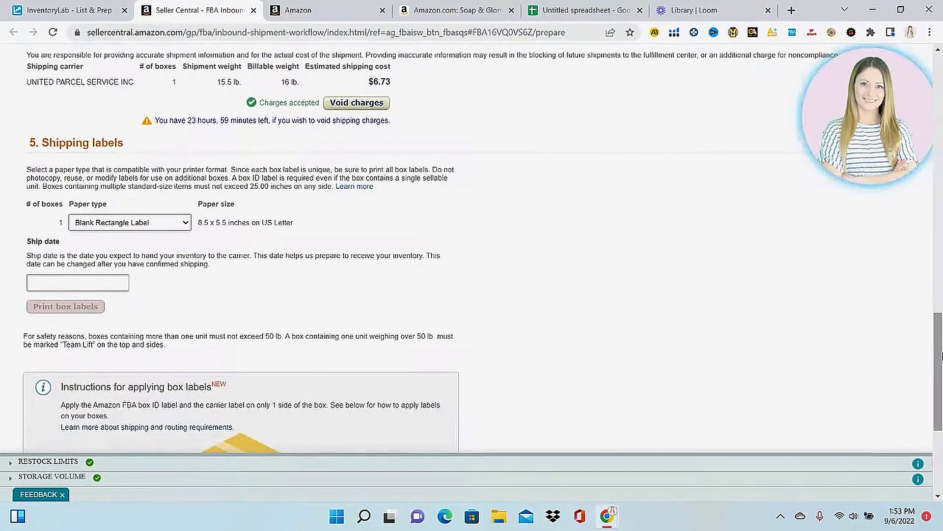
- Set the ship date for the box labels to Sep 7, 2022
click(68, 285)
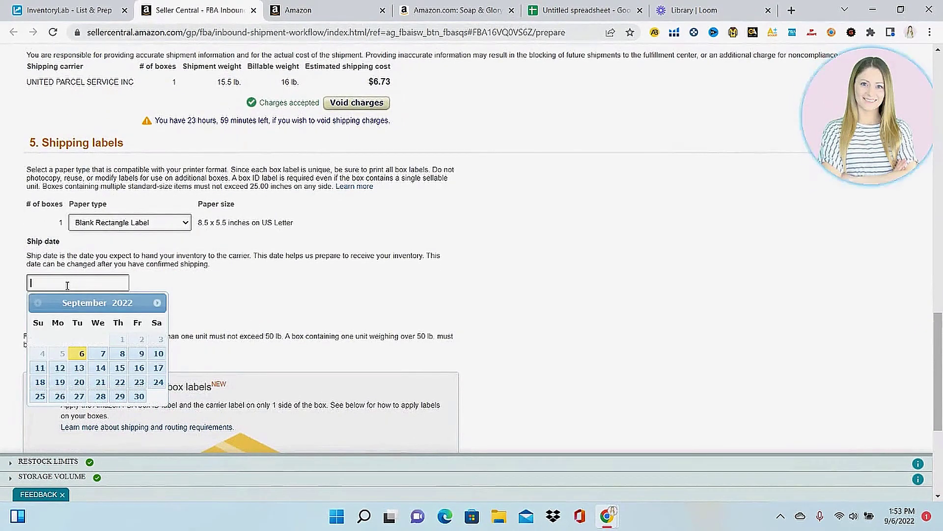
click(104, 356)
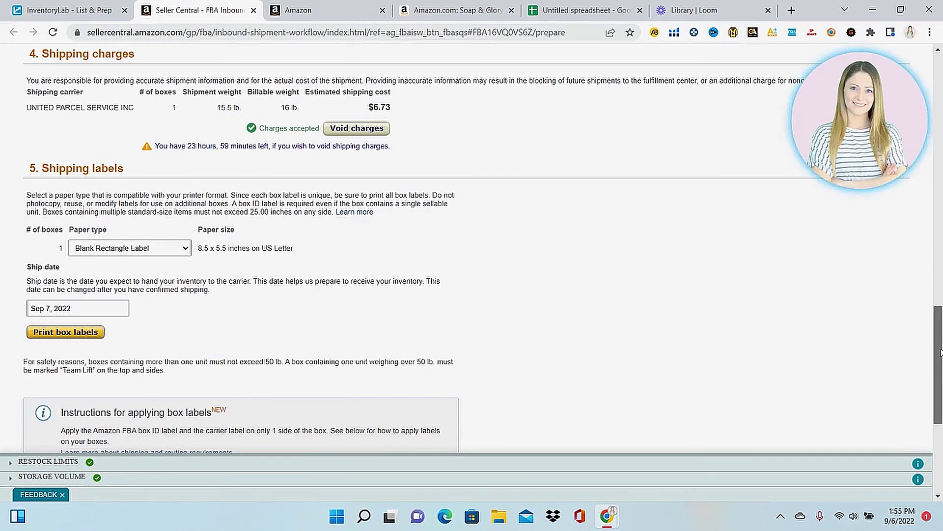
drag(941, 355, 941, 422)
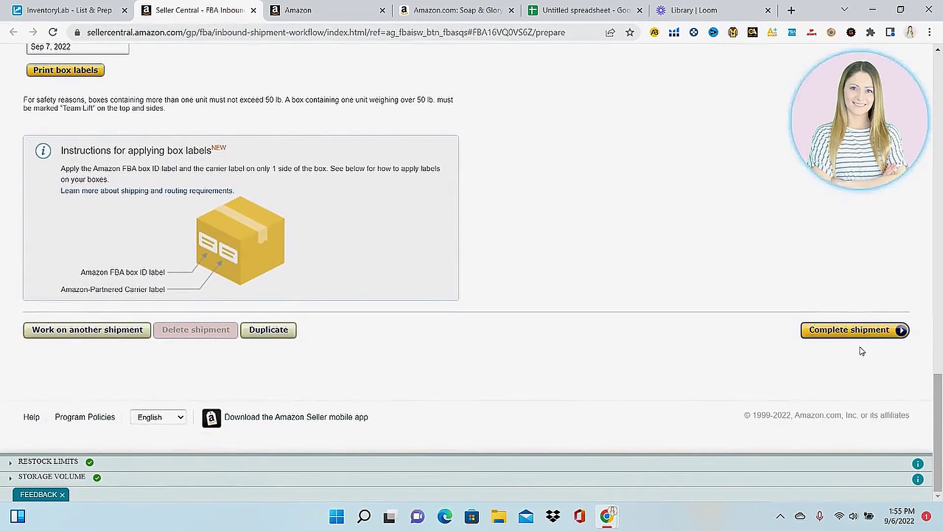